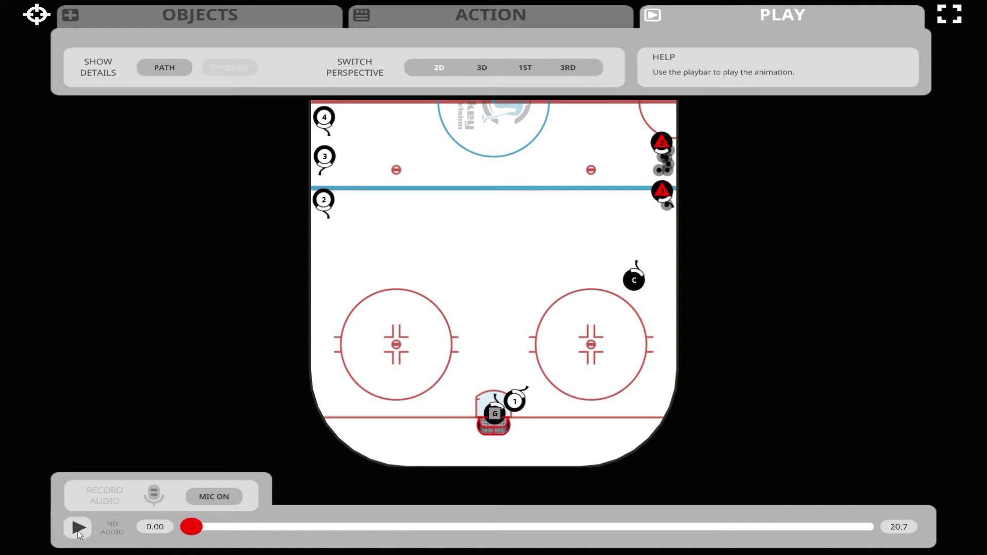
Play the existing drill animation from the start in 2D.
left_click(79, 528)
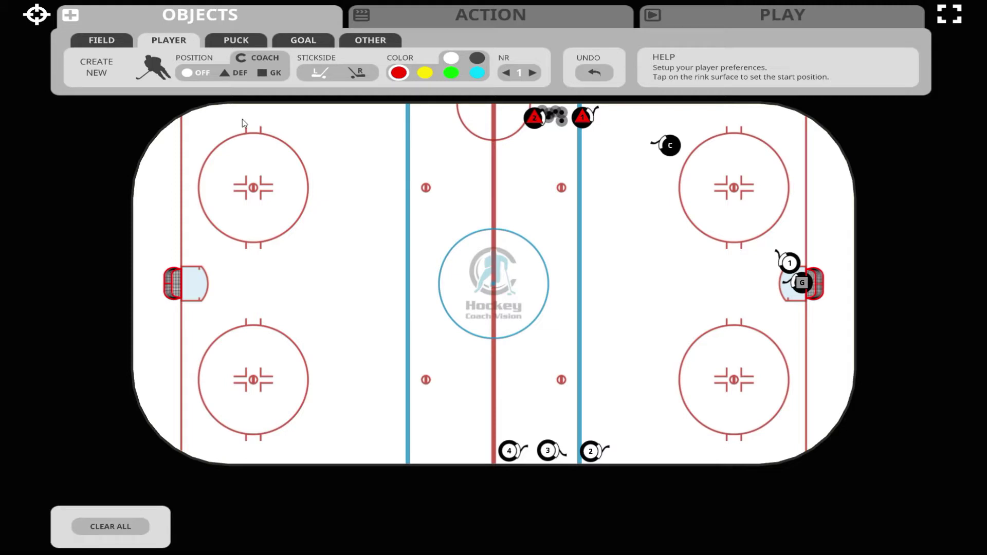
Place a single puck on the stick of red defender 1 at the blue line.
left_click(251, 43)
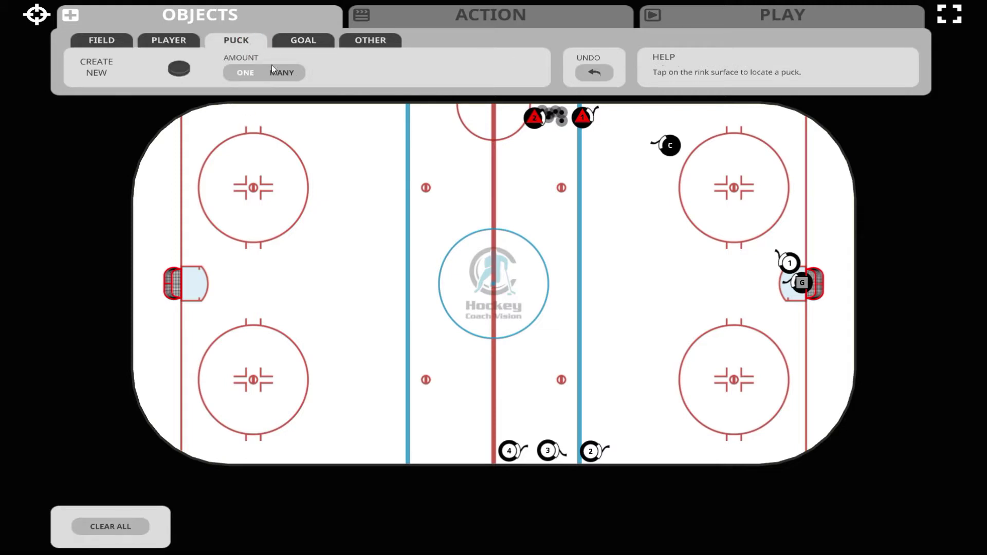
left_click(621, 122)
left_click(621, 123)
left_click(596, 112)
Have red defender 1 at the blue line take the puck.
left_click(518, 14)
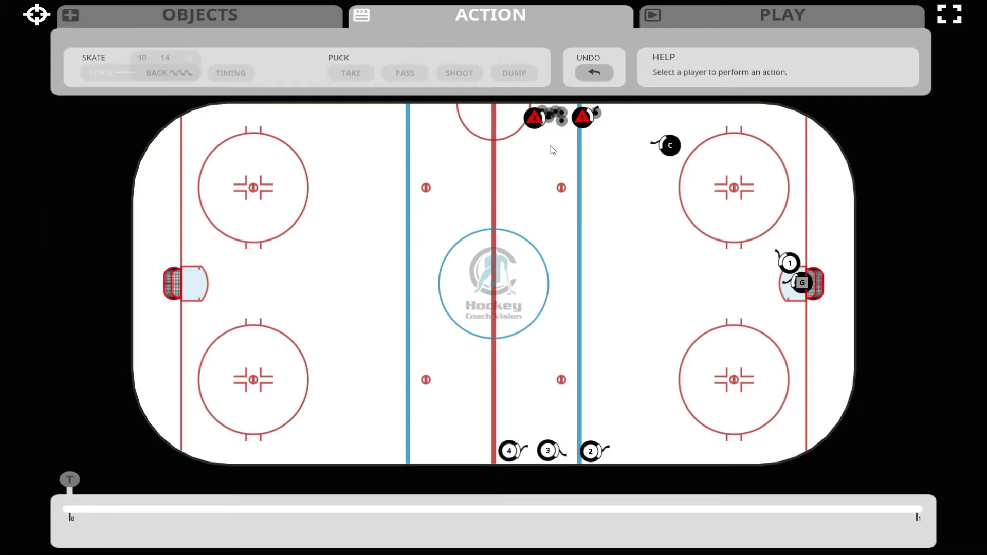
left_click(584, 118)
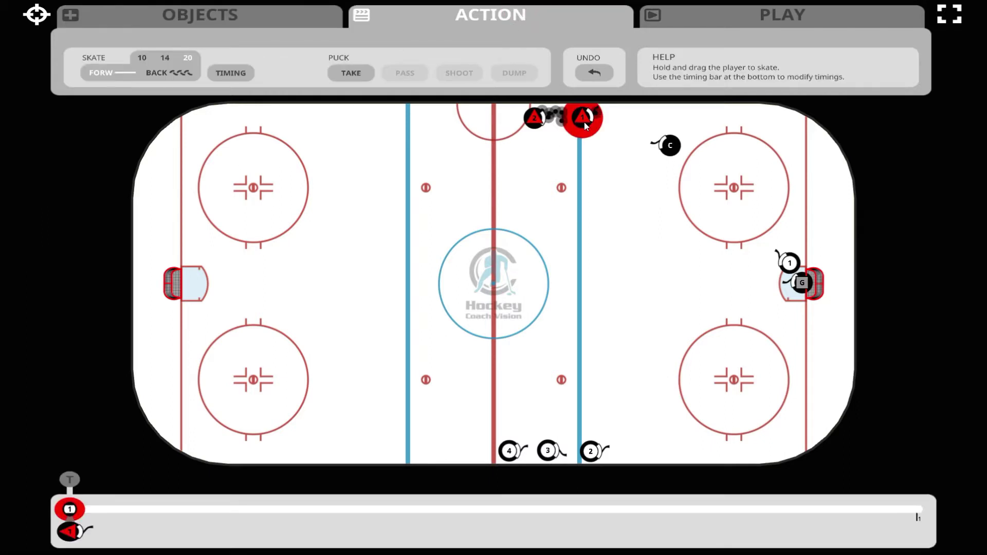
left_click(351, 74)
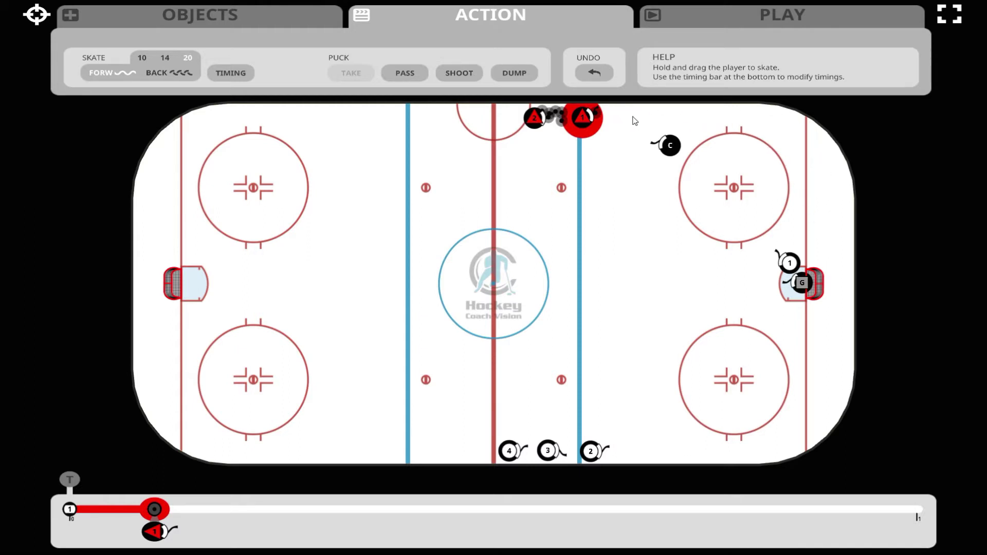
Dump the puck from red defender 1 along the side boards and around the corner to behind the net.
left_click(523, 71)
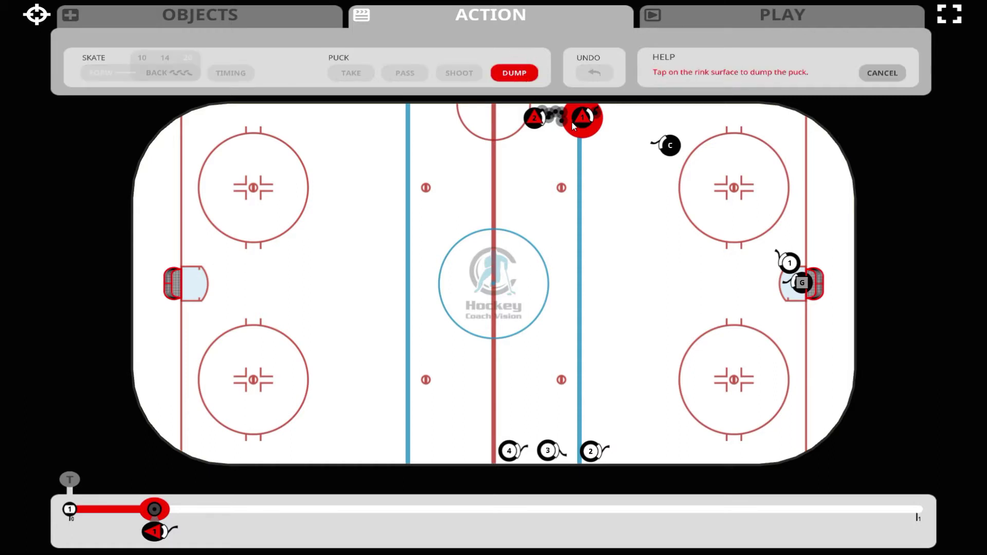
left_click(709, 107)
left_click(777, 111)
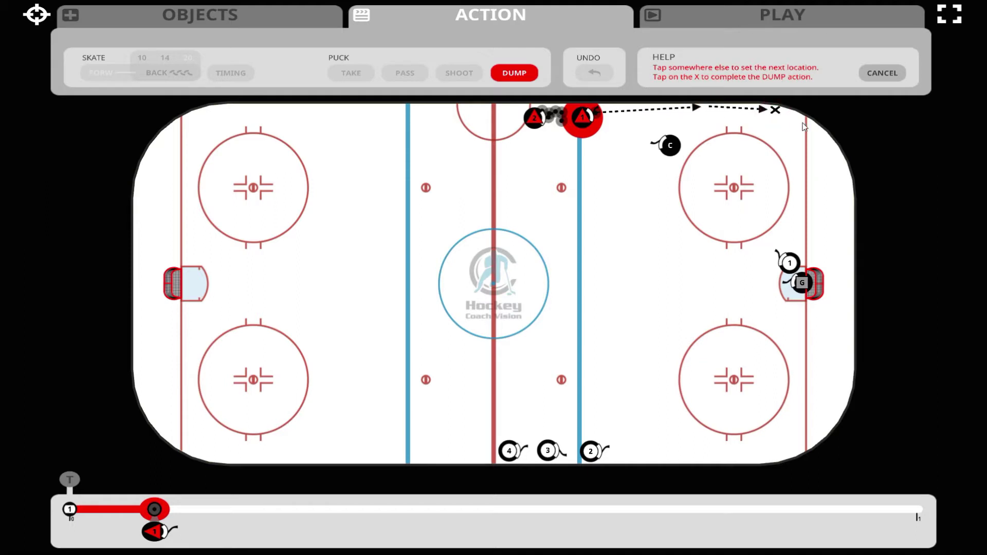
left_click(817, 129)
left_click(850, 178)
left_click(849, 226)
left_click(847, 253)
left_click(846, 254)
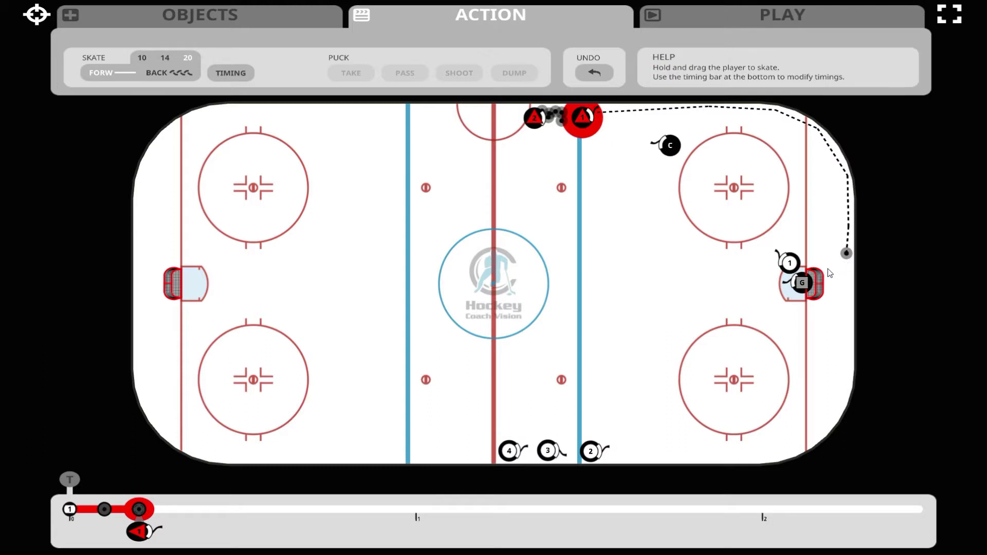
Set white player 1's start time to 0.30 and skate the player from the crease to the puck behind the net.
left_click(790, 263)
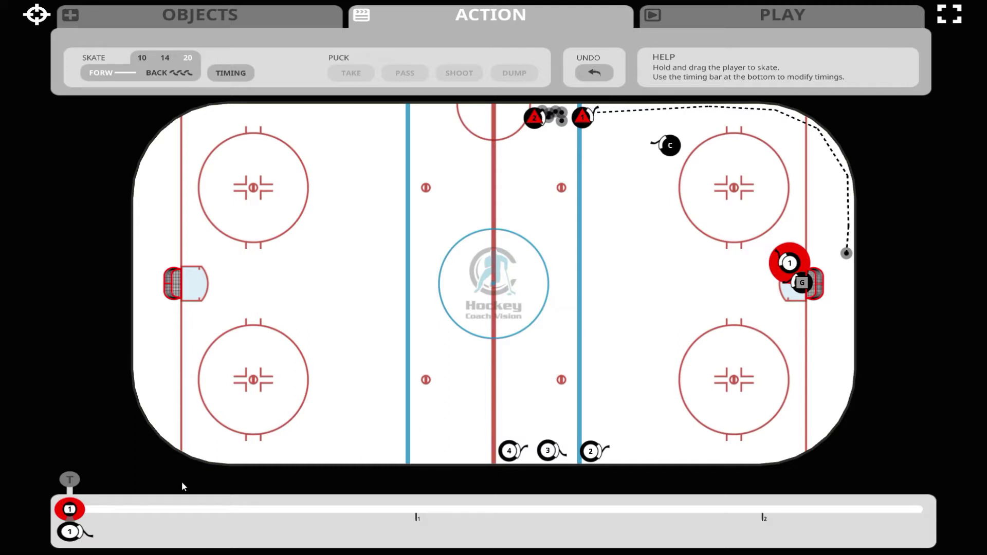
mouse_move(67, 512)
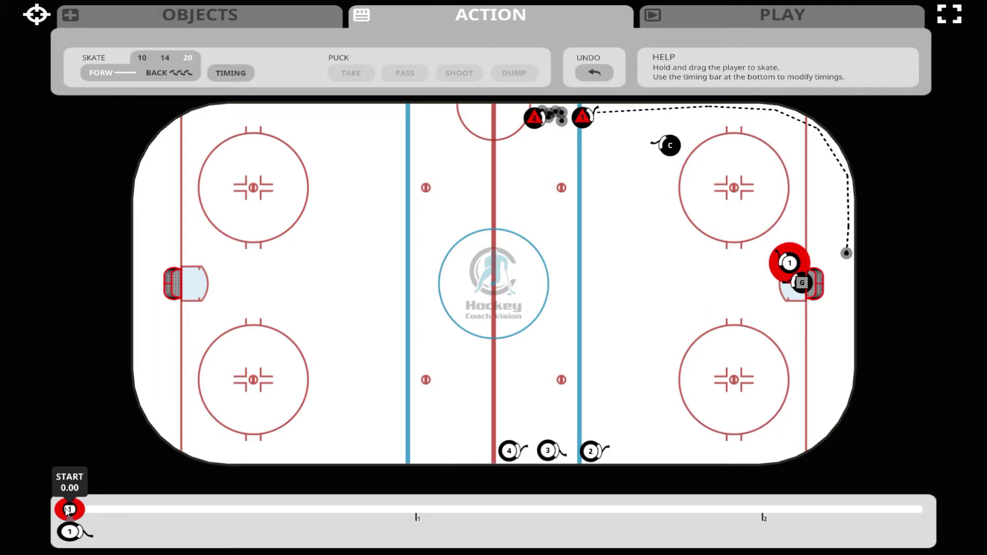
left_click_drag(67, 512, 147, 517)
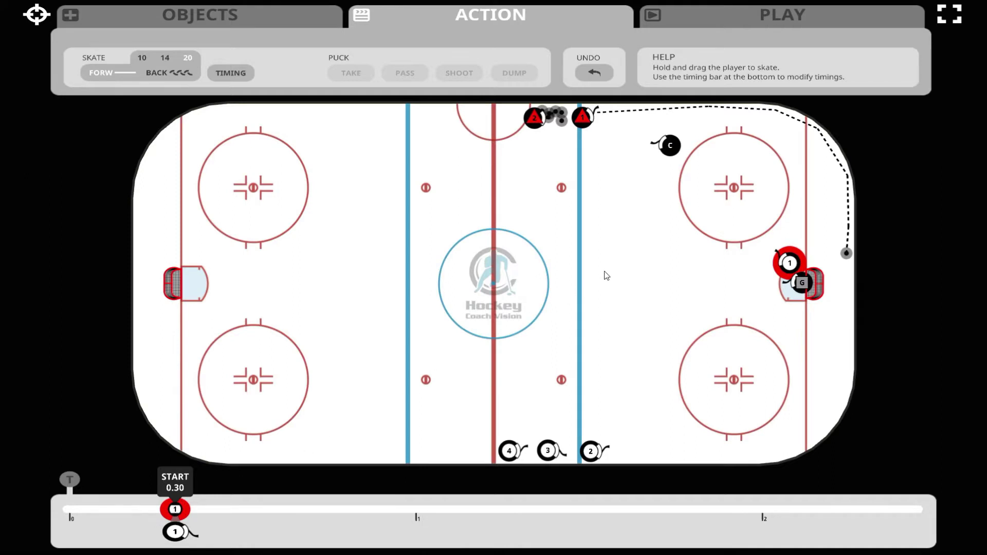
left_click_drag(789, 263, 835, 256)
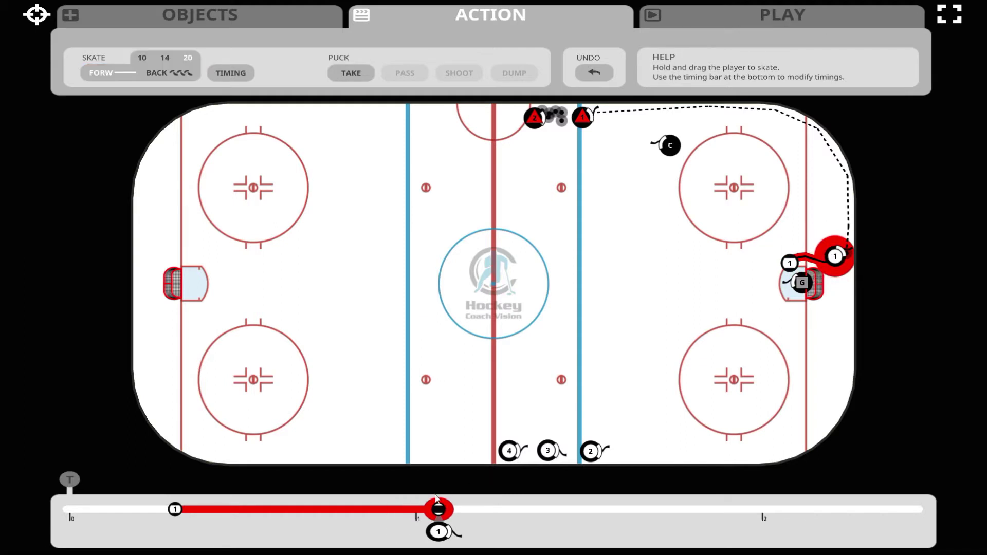
Delay white player 1's arrival behind the net and try to have the player take the puck.
left_click(435, 509)
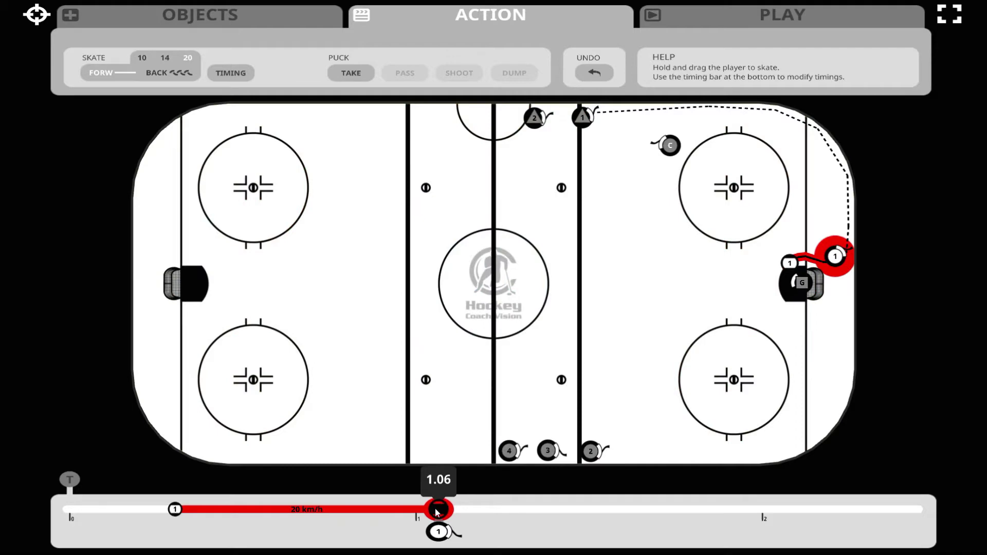
left_click_drag(435, 508, 502, 501)
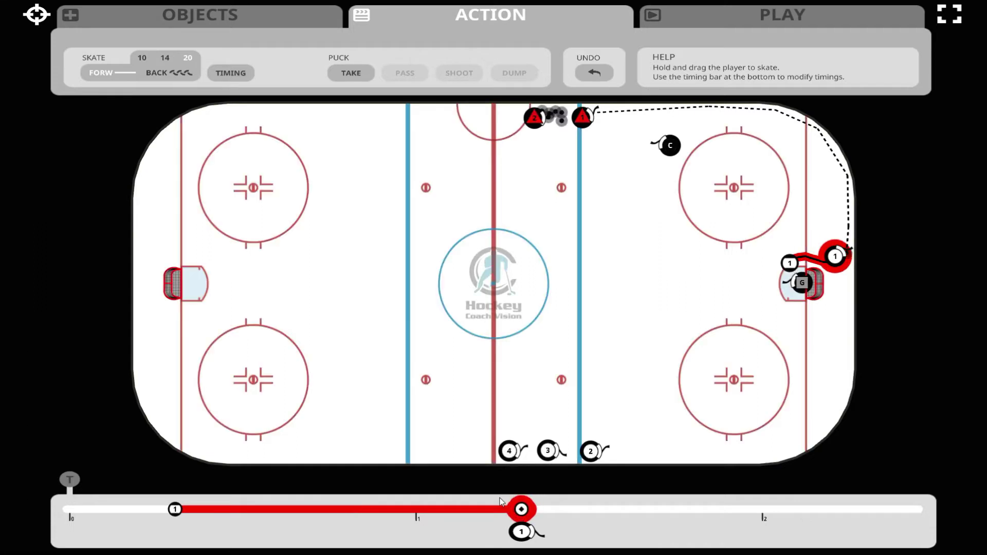
left_click(360, 73)
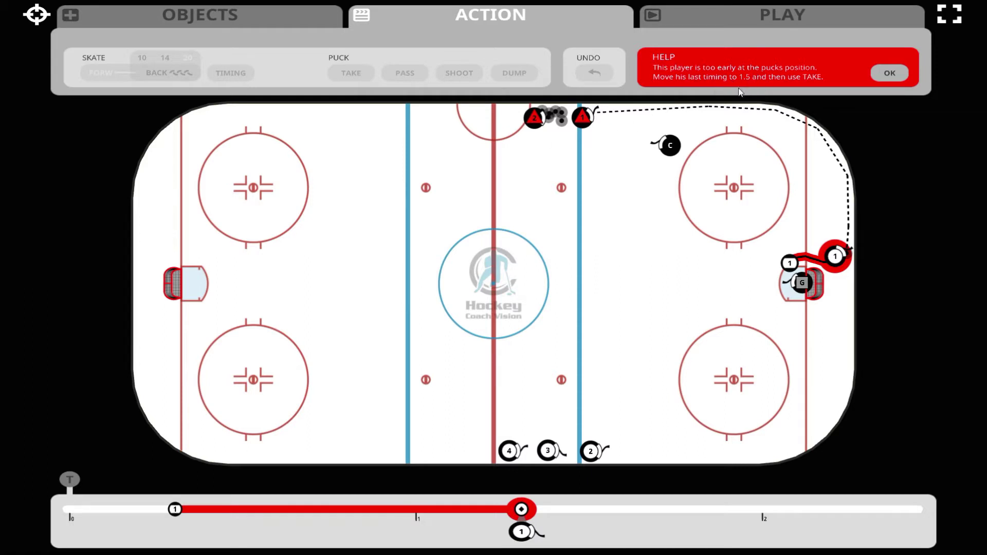
Retime white player 1's skate to start at 0.47 and reach the puck at 1.50.
left_click_drag(522, 506, 574, 506)
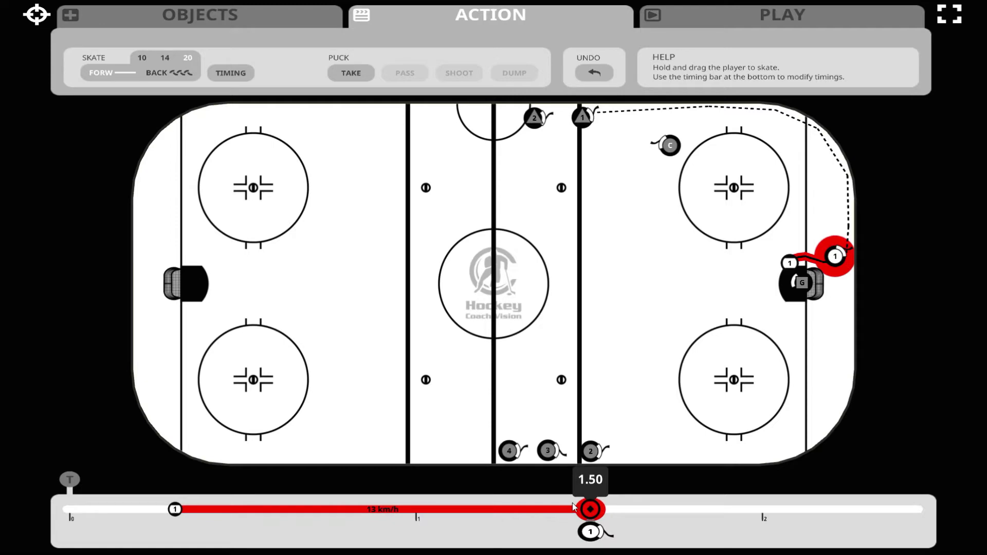
left_click_drag(574, 506, 575, 507)
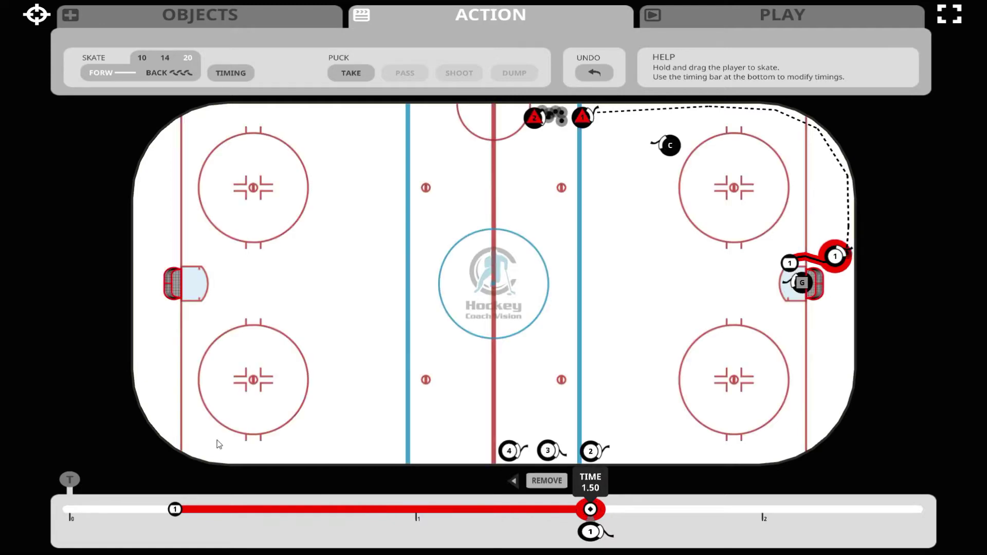
left_click_drag(179, 510, 224, 513)
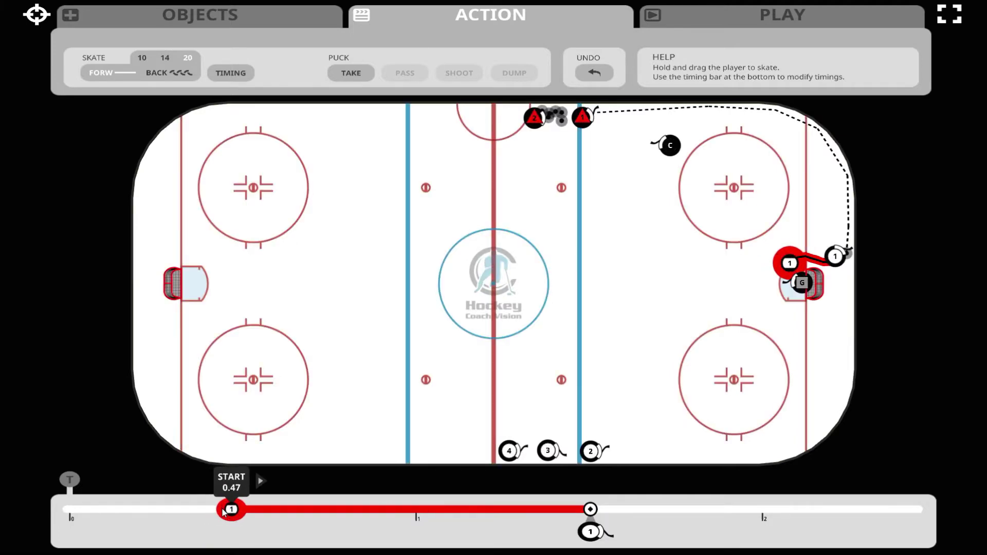
Have white player 1 take the puck and skate forward with it along the end boards toward the corner.
left_click(361, 79)
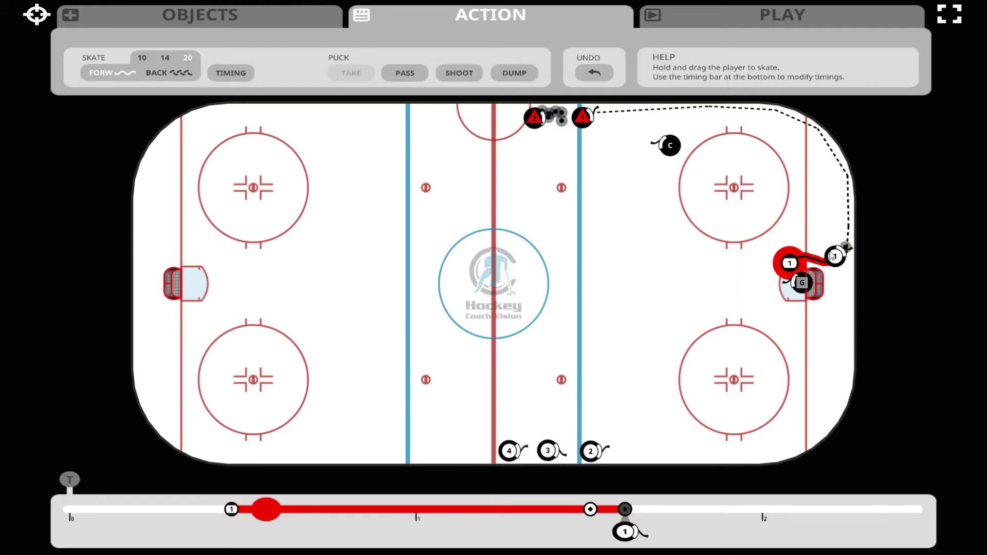
mouse_move(834, 256)
left_mouse_down()
mouse_move(844, 233)
mouse_move(823, 177)
left_mouse_up()
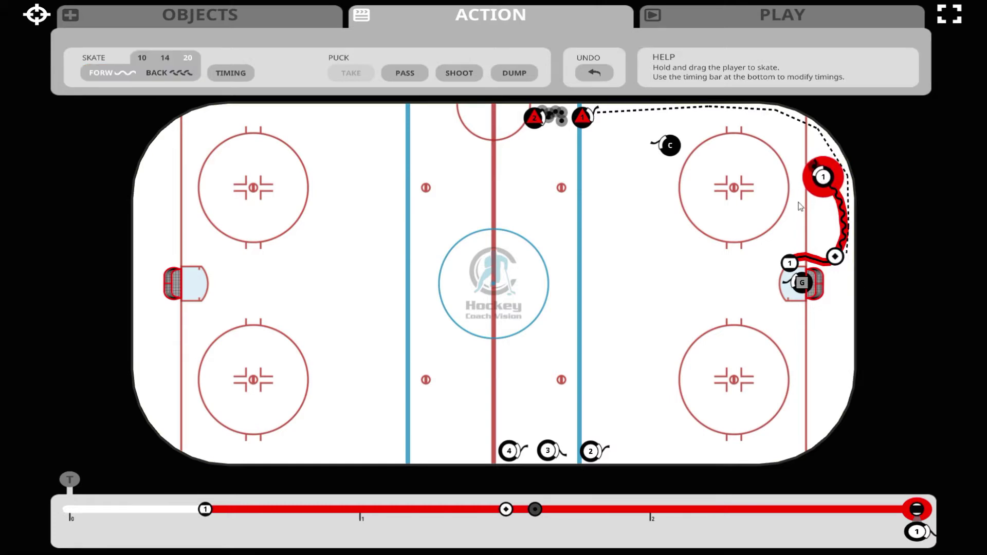
left_click(790, 216)
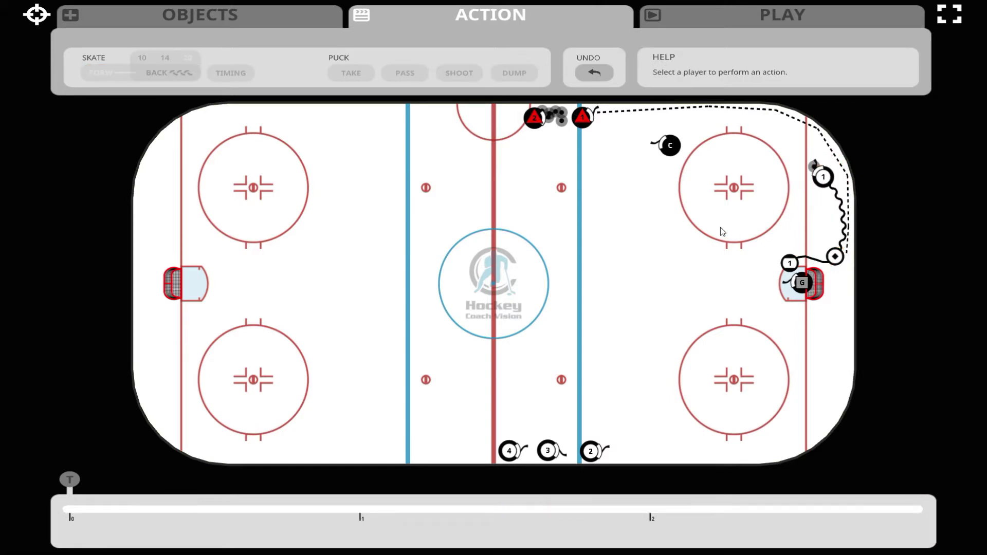
Skate the coach a short distance toward the side boards starting at 0.40, and delay the end of the move.
left_click(674, 150)
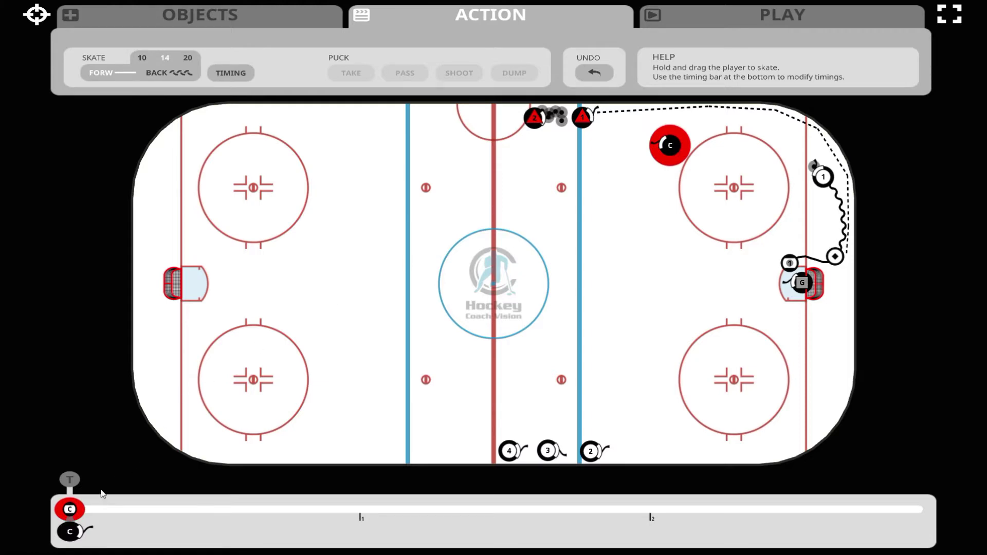
mouse_move(67, 510)
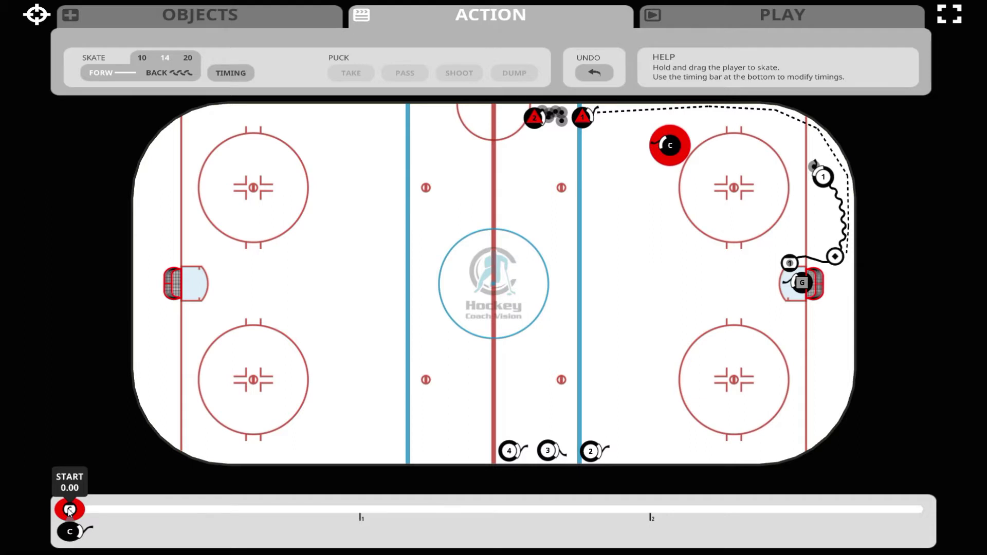
mouse_move(69, 510)
left_mouse_down()
mouse_move(177, 514)
mouse_move(159, 509)
left_mouse_up()
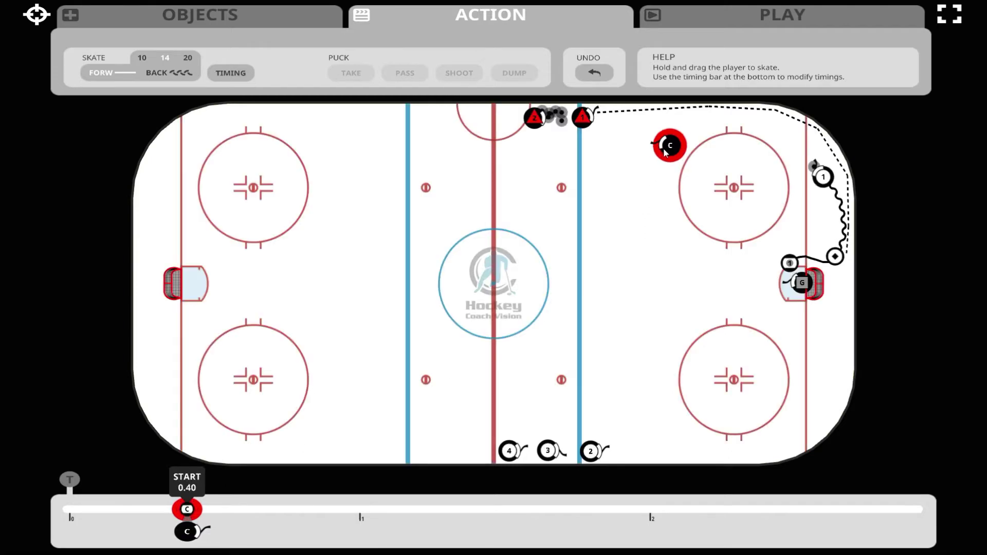
left_click_drag(664, 151, 678, 144)
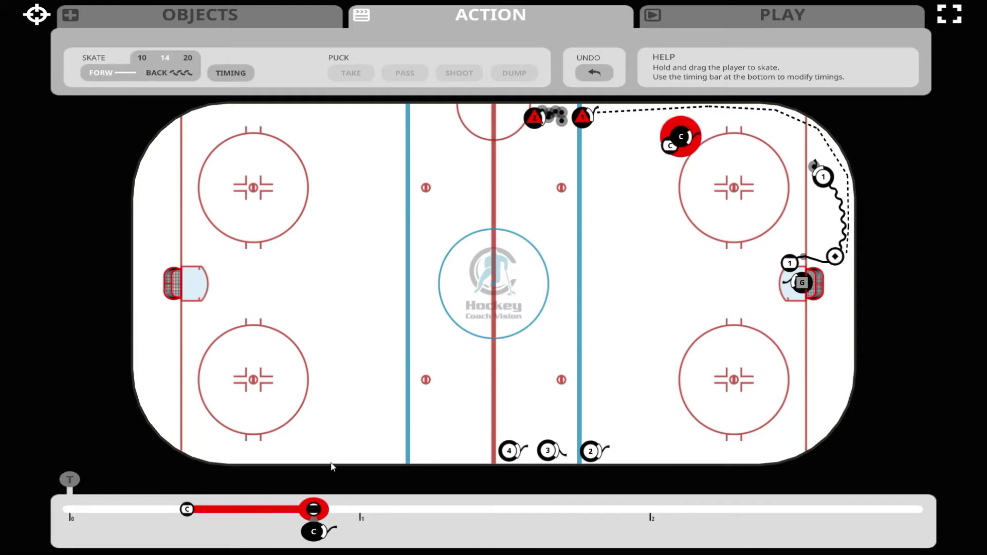
left_click(315, 512)
left_click_drag(315, 513, 342, 511)
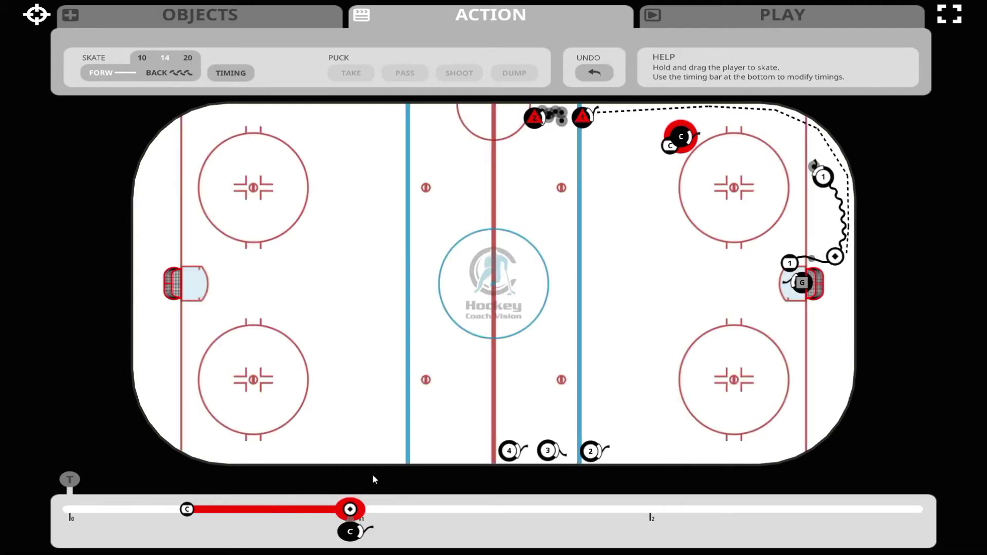
Dump the puck from white player 1 off the side boards back to red defender 1 at the blue line.
left_click(822, 186)
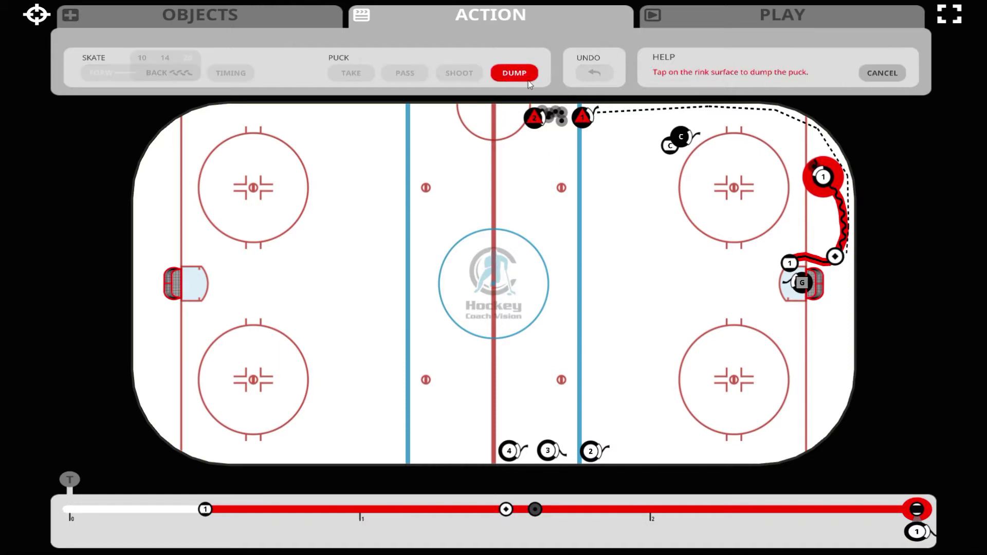
left_click(710, 107)
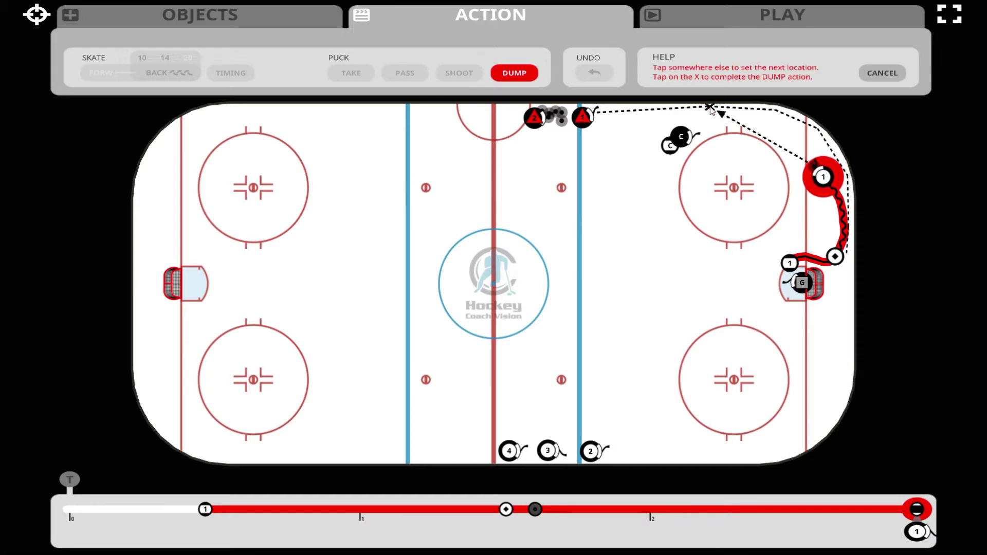
left_click(599, 117)
left_click(599, 118)
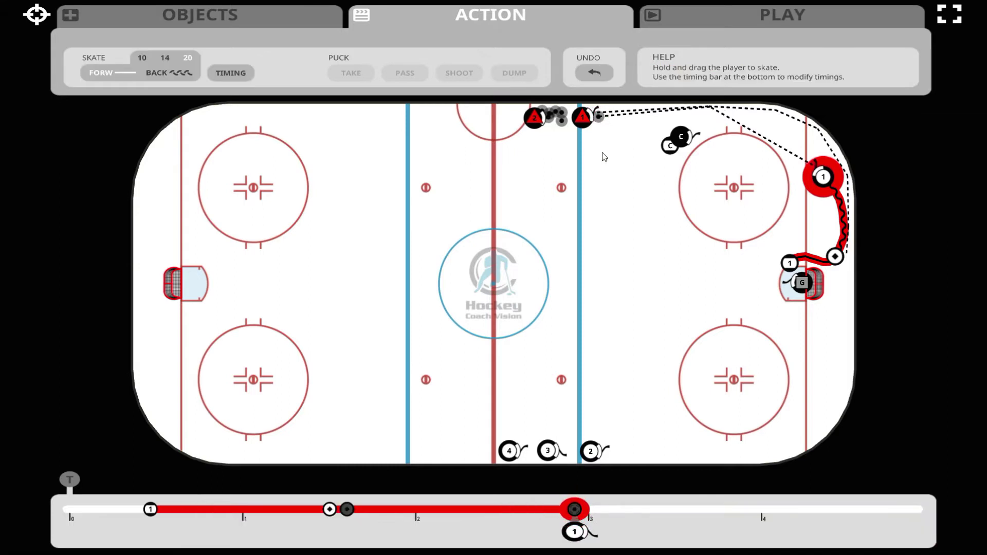
Try to have red defender 1 take the returned puck at the blue line.
left_click(587, 117)
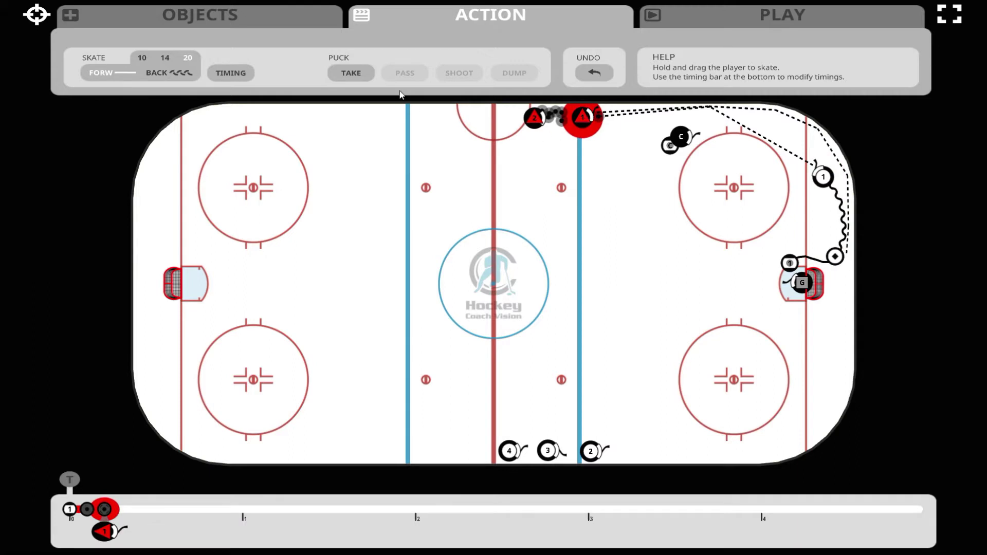
left_click(367, 78)
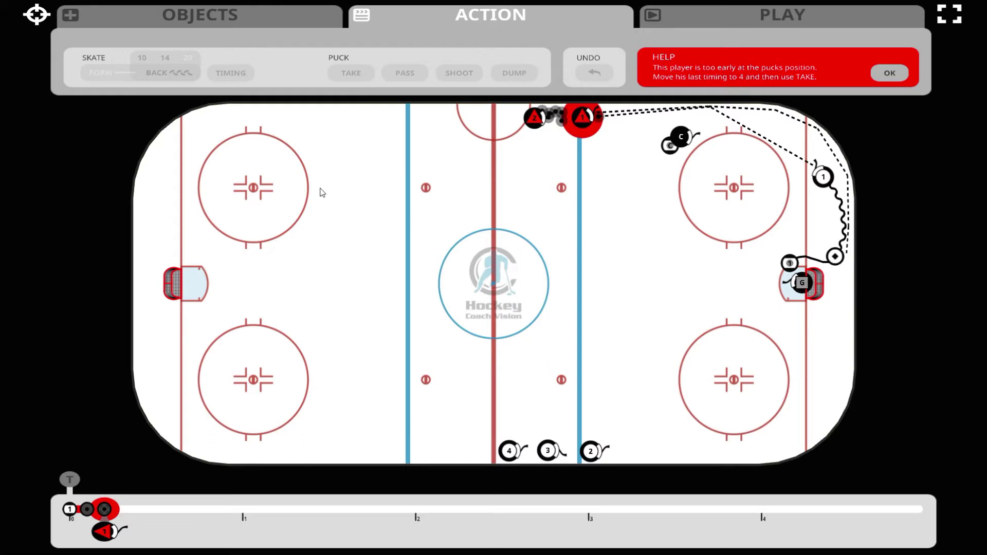
left_click(888, 72)
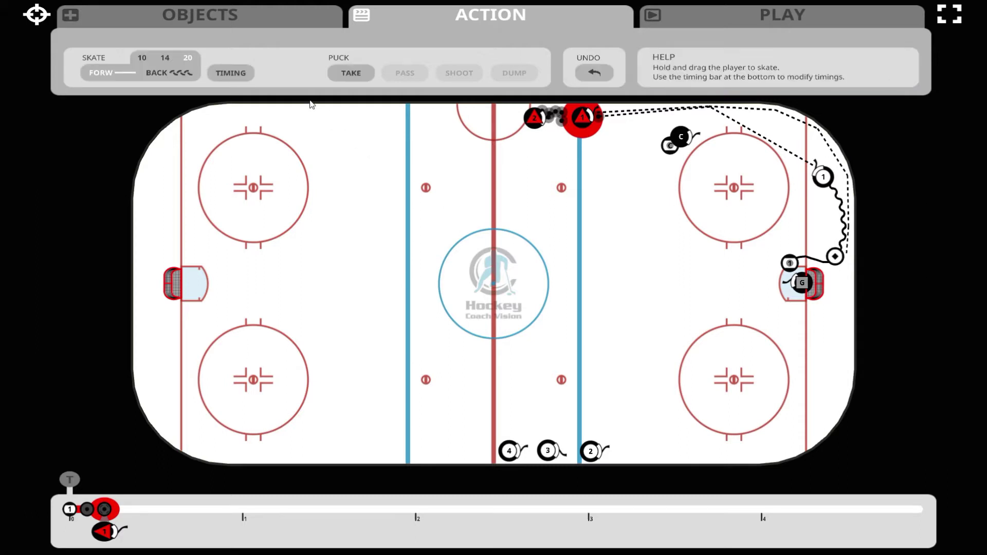
Add two timing points for red defender 1 and set the last one to 4.00.
left_click(239, 72)
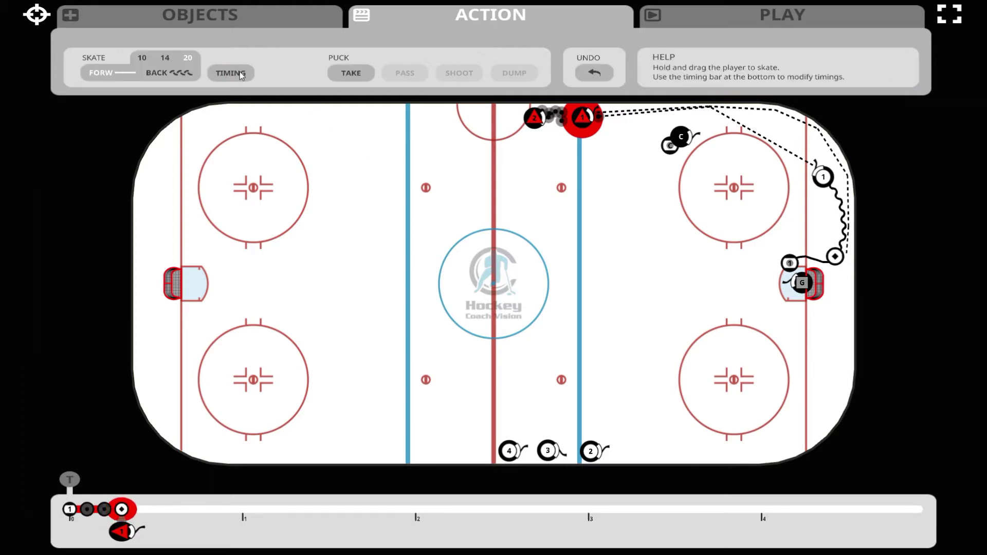
left_click(240, 72)
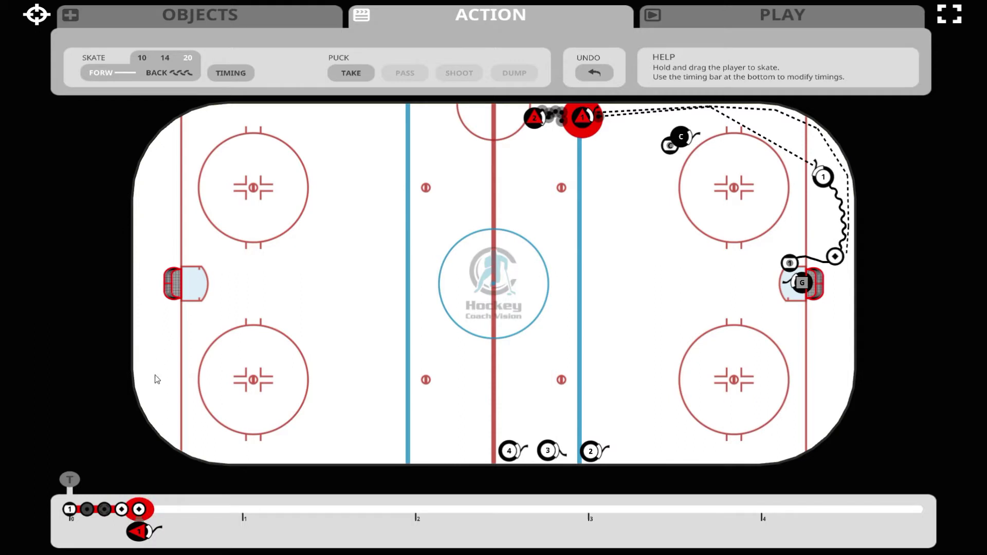
mouse_move(139, 511)
left_mouse_down()
mouse_move(293, 520)
mouse_move(766, 510)
left_mouse_up()
left_click_drag(626, 495, 624, 495)
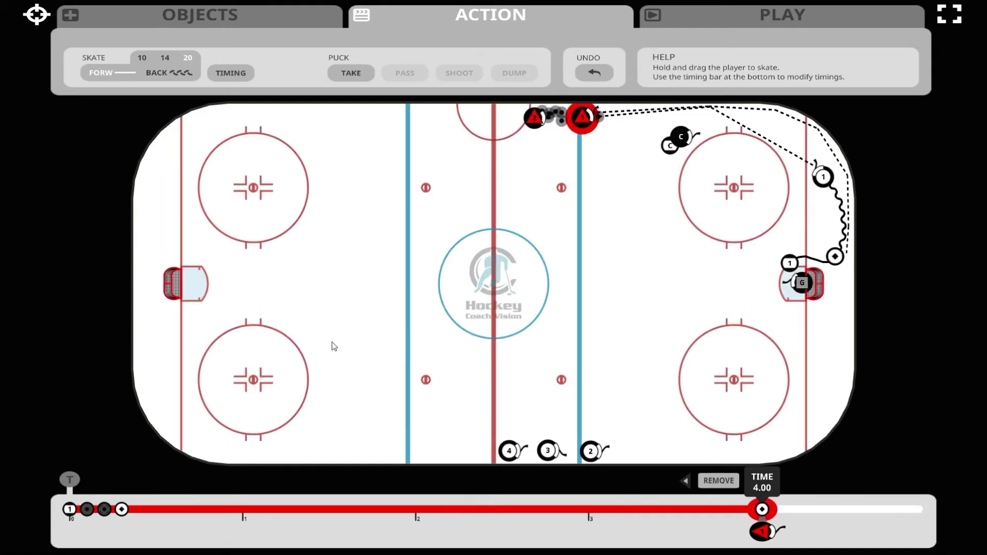
Have red defender 1 take the puck at the blue line, skate forward a short way, and continue skating backward along the line.
left_click(354, 75)
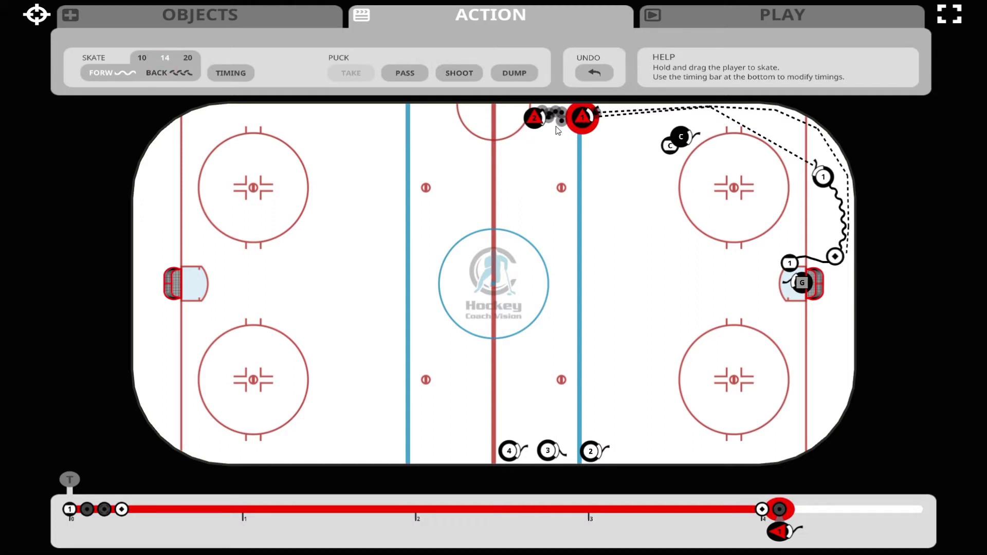
left_click_drag(581, 124, 590, 144)
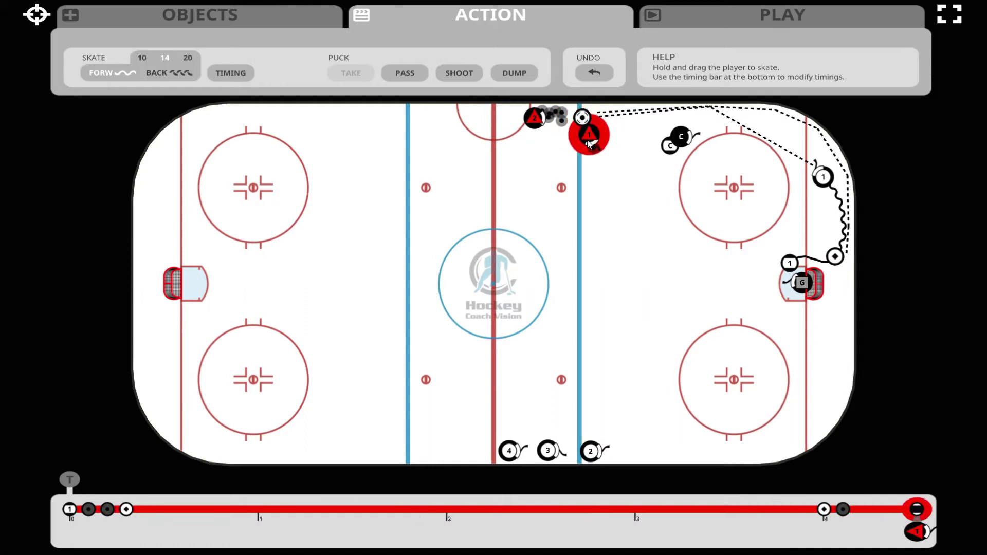
left_click(189, 77)
left_click_drag(589, 144, 585, 168)
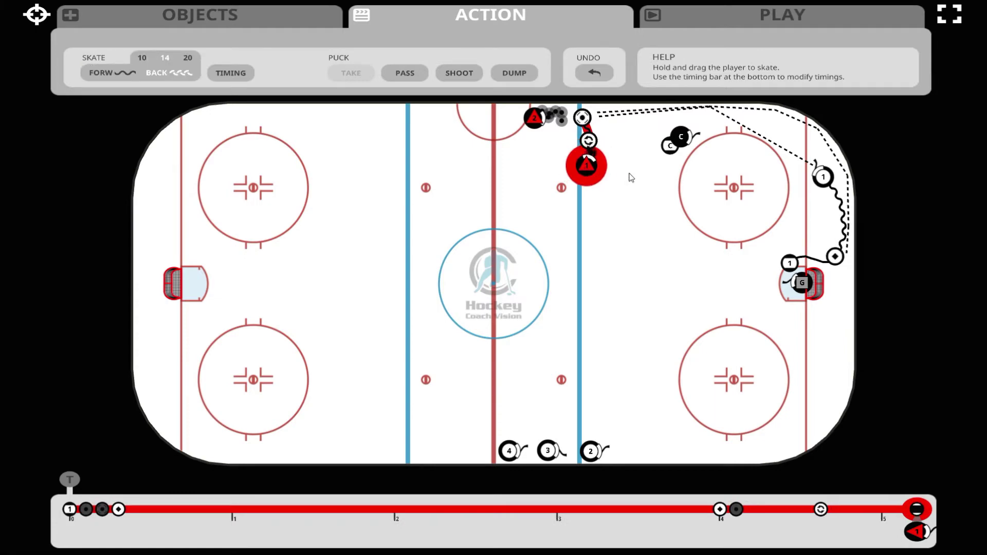
left_click(649, 179)
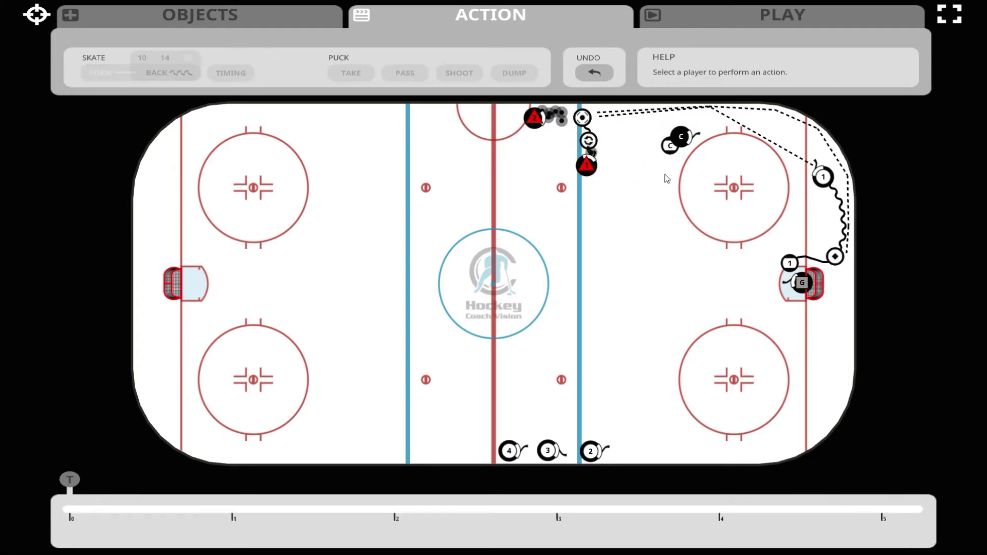
Add two timing points for the coach and set the last one to 4.01.
left_click(683, 143)
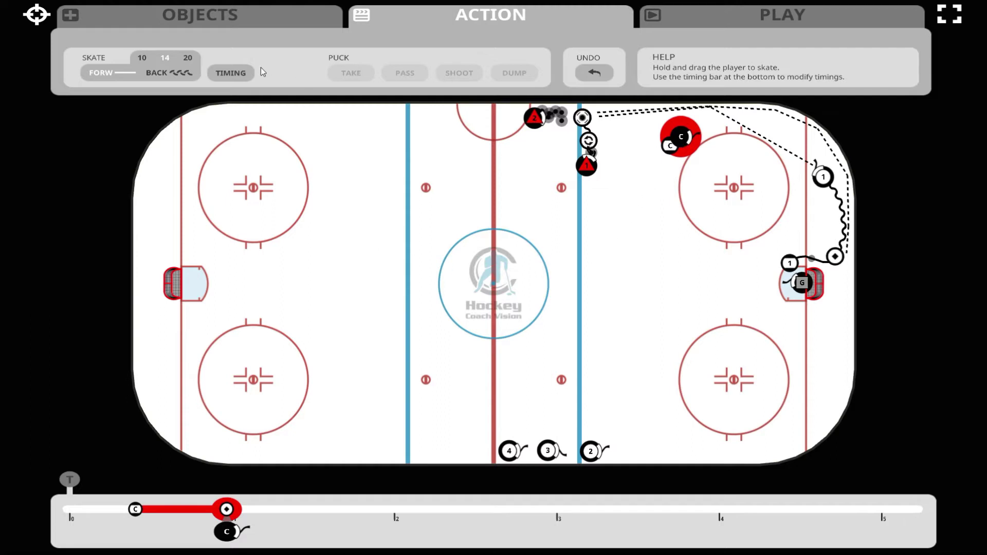
left_click(247, 72)
left_click(247, 72)
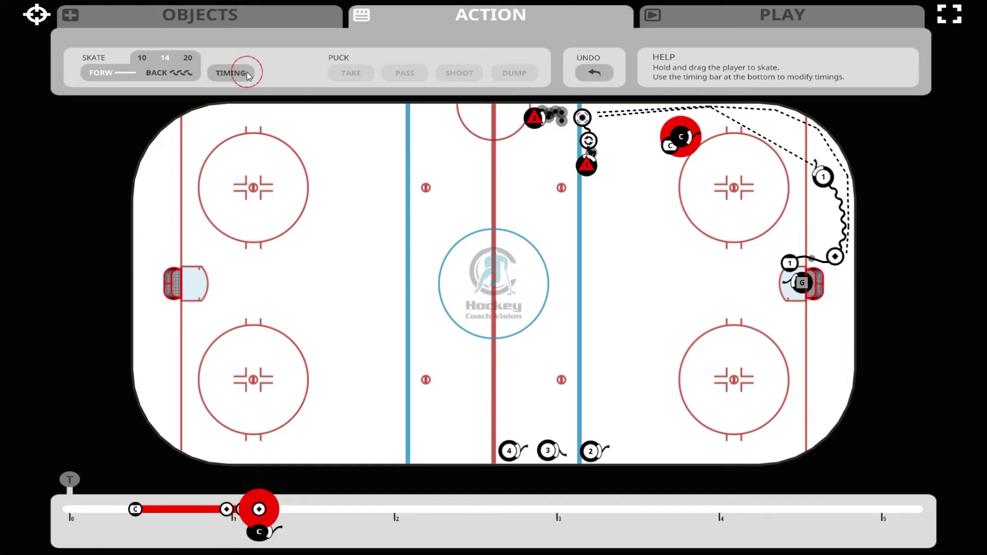
left_click(261, 509)
left_click_drag(260, 509, 323, 507)
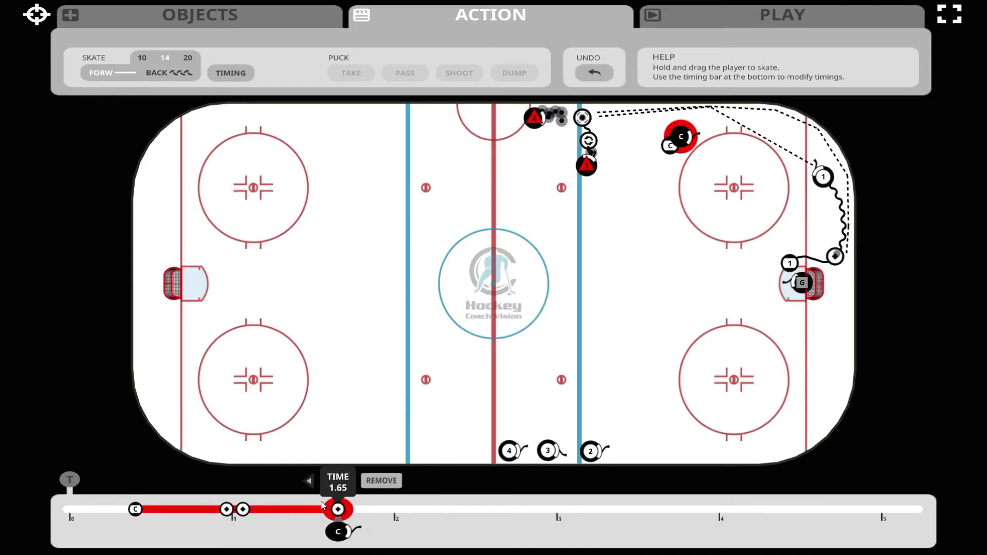
left_click(67, 481)
mouse_move(68, 481)
left_mouse_down()
mouse_move(340, 481)
mouse_move(264, 495)
mouse_move(317, 497)
left_mouse_up()
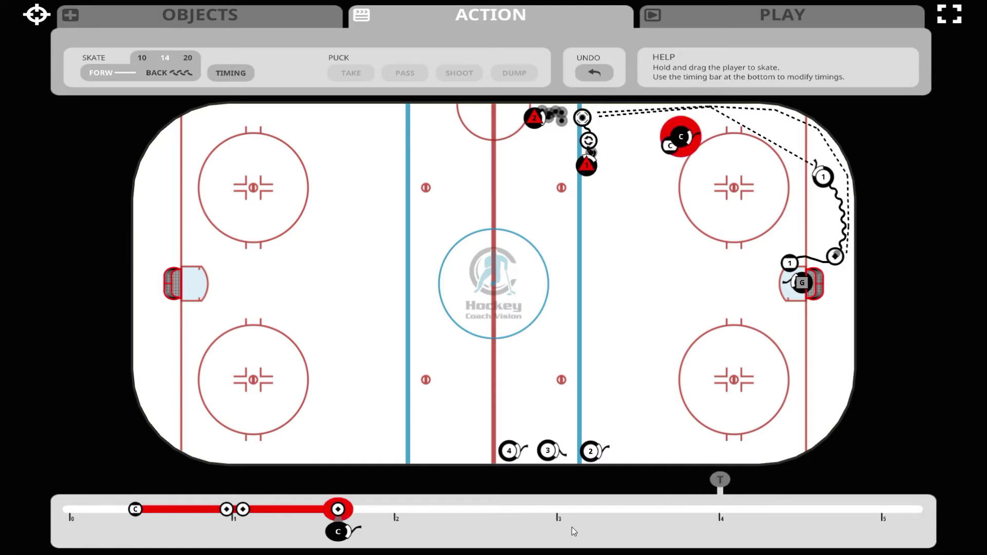
left_click(342, 512)
left_click_drag(342, 512, 649, 493)
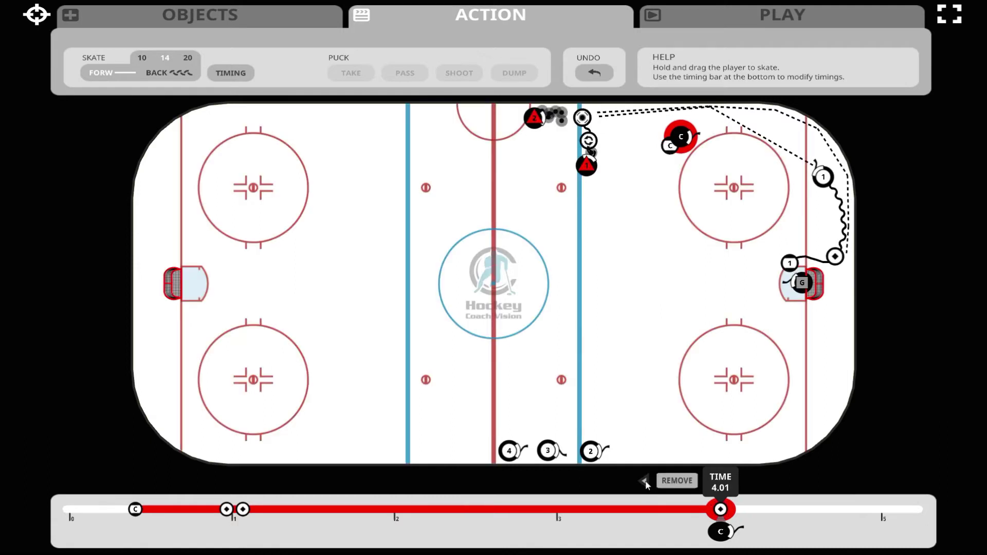
Skate the coach a short distance forward toward the blue line, and skate him backward toward the side boards.
left_click_drag(681, 140, 660, 130)
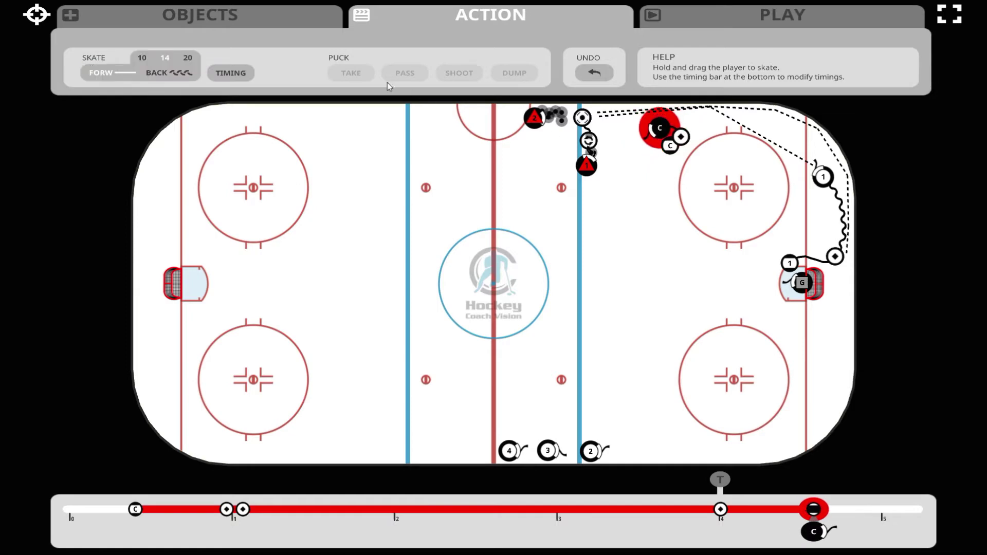
left_click(187, 75)
left_click_drag(660, 129, 665, 118)
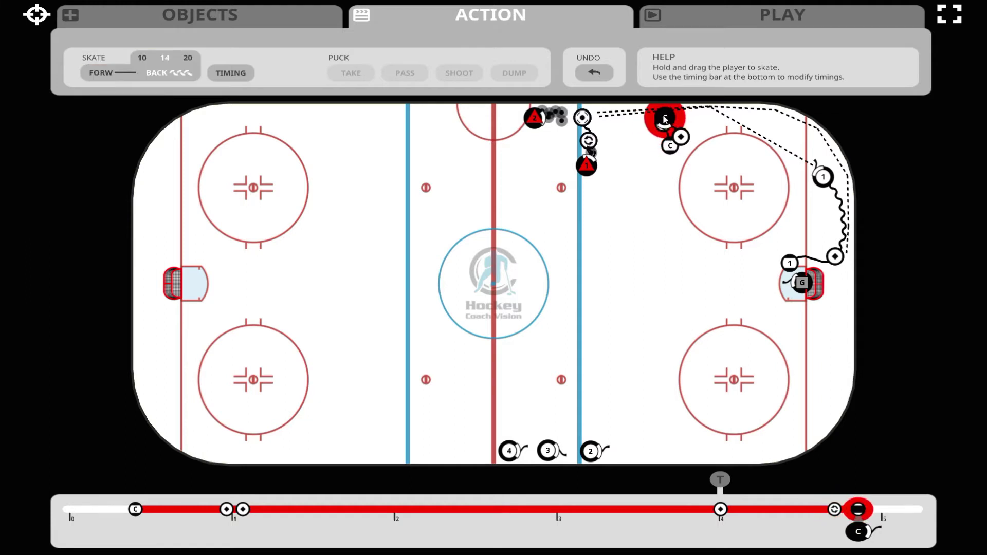
Pass the puck from red defender 1 to the coach, and skate the defender backward along the blue line toward mid-ice.
left_click(589, 164)
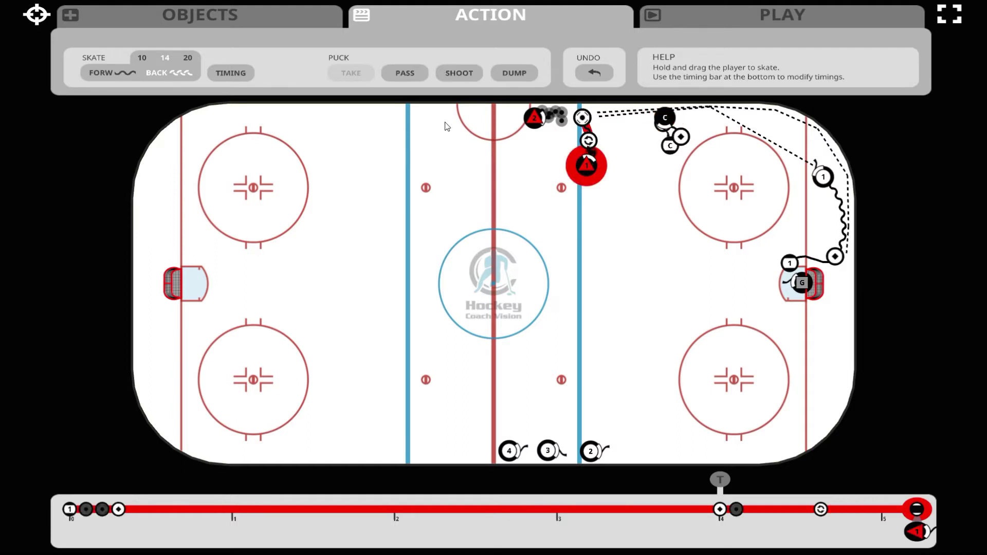
left_click(406, 75)
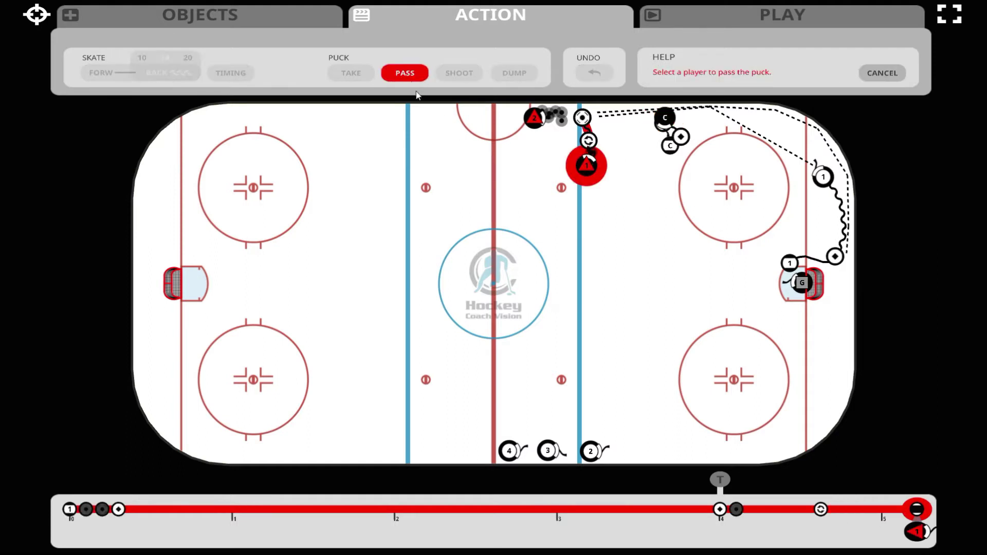
left_click(671, 122)
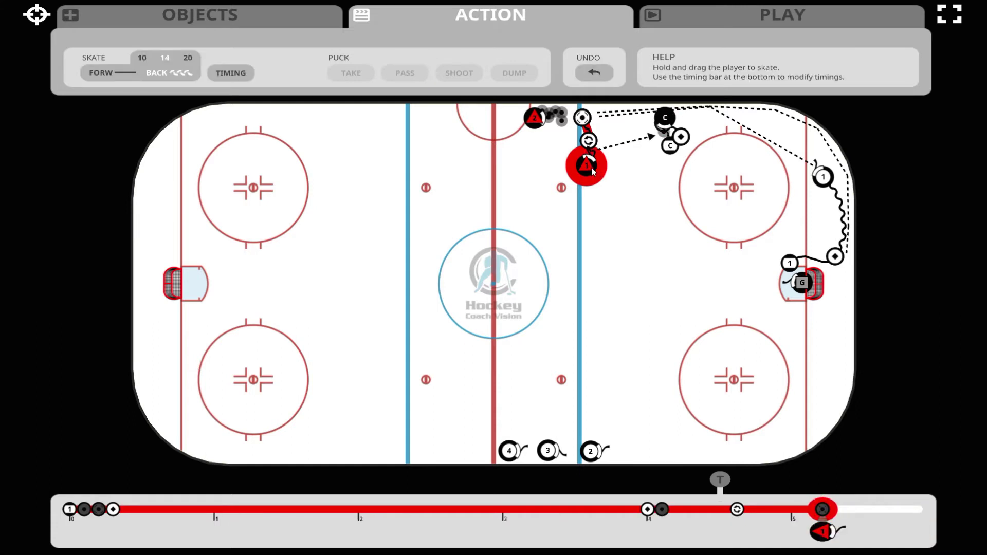
mouse_move(587, 166)
left_mouse_down()
mouse_move(598, 225)
mouse_move(585, 252)
left_mouse_up()
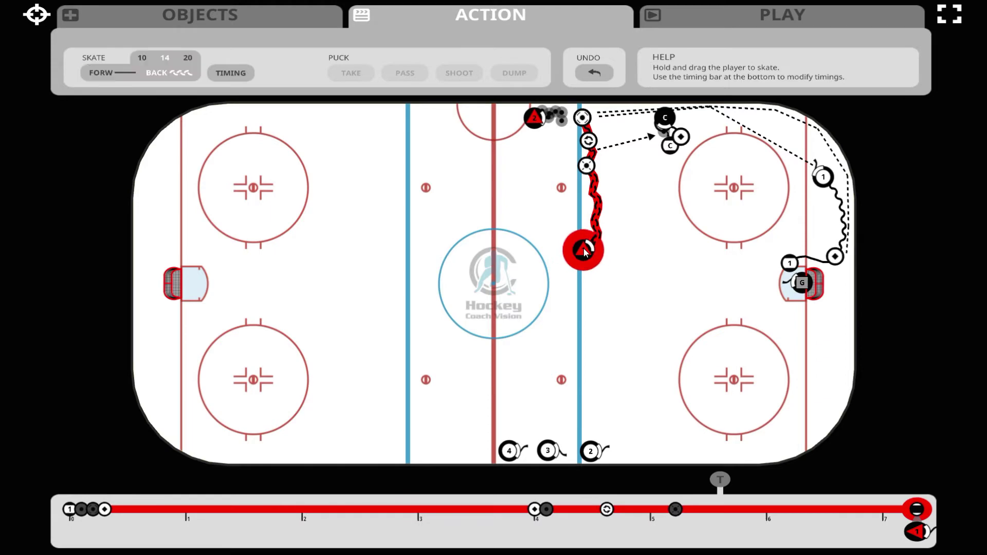
Add two timing points for the coach with the last at 6.79, and pass the puck back to red defender 1.
left_click(667, 120)
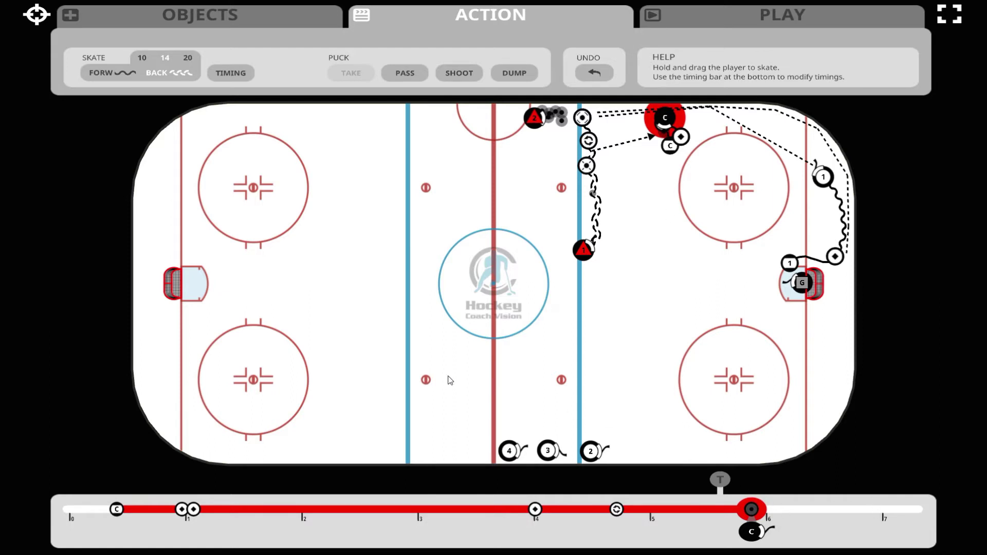
left_click(245, 77)
left_click(246, 77)
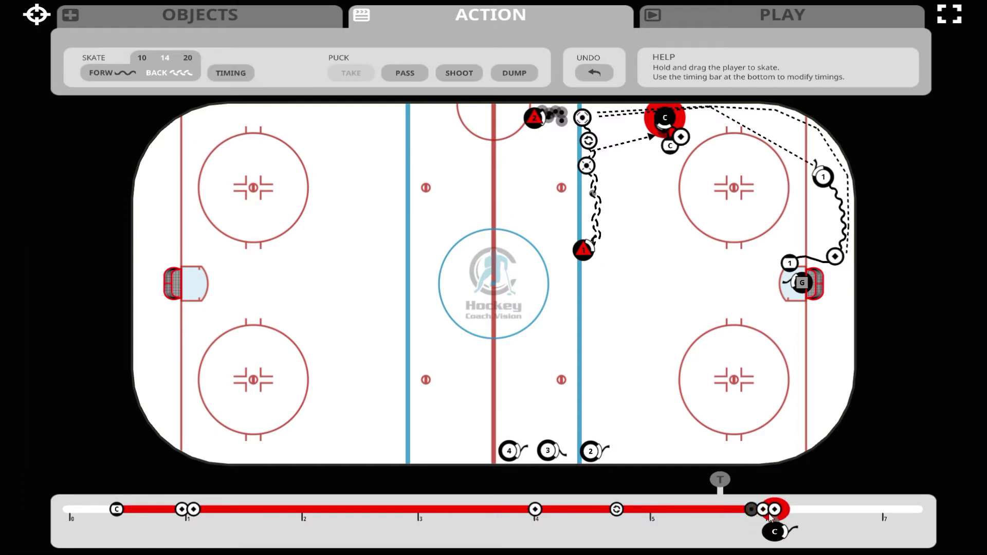
left_click_drag(774, 514, 841, 502)
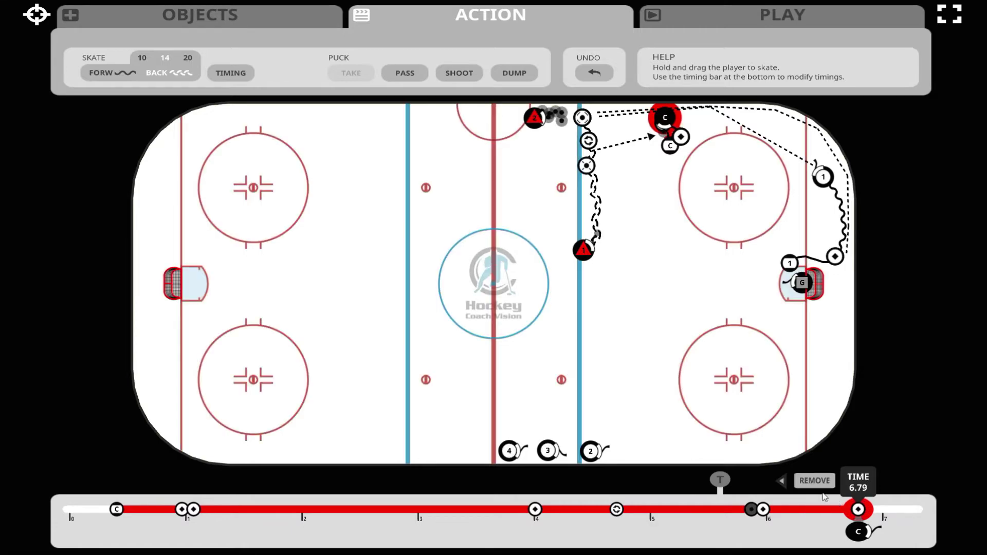
left_click(410, 77)
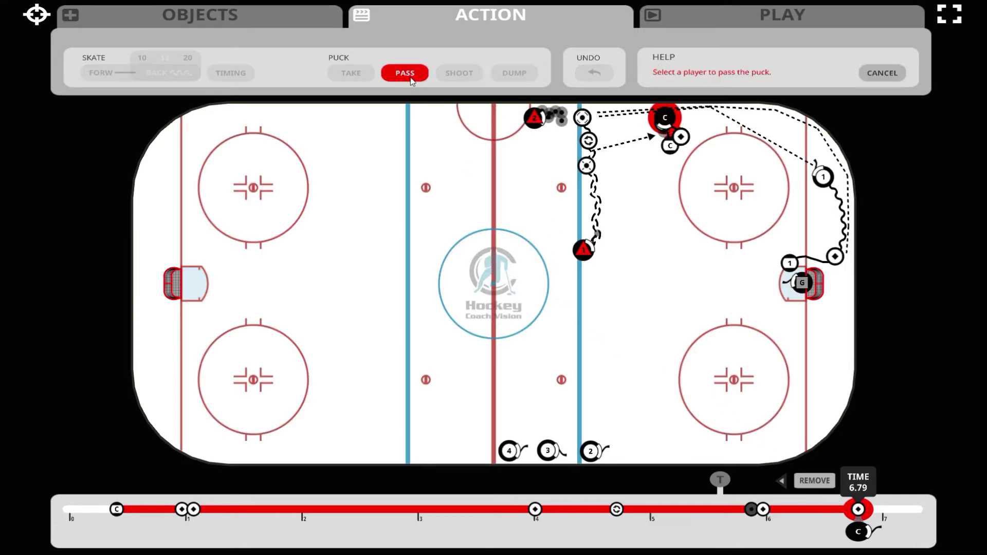
left_click(580, 250)
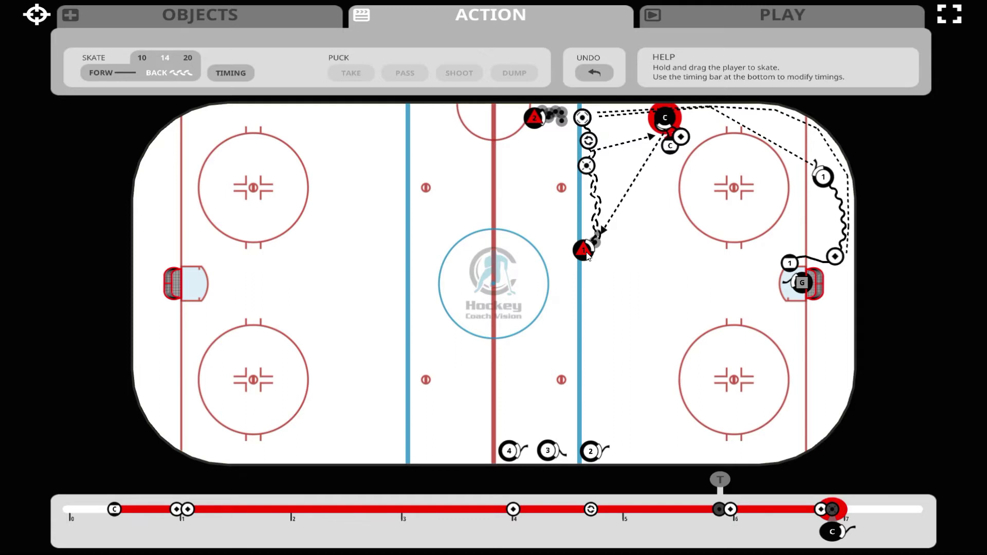
Have red defender 1 shoot at the goal guarded by the goalie, and make it a slap shot.
left_click(587, 257)
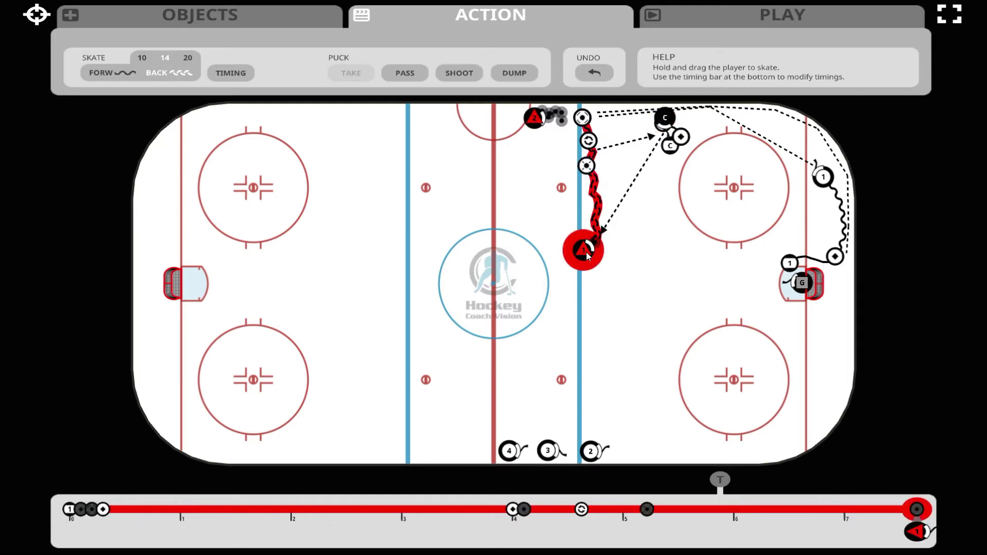
left_click(458, 76)
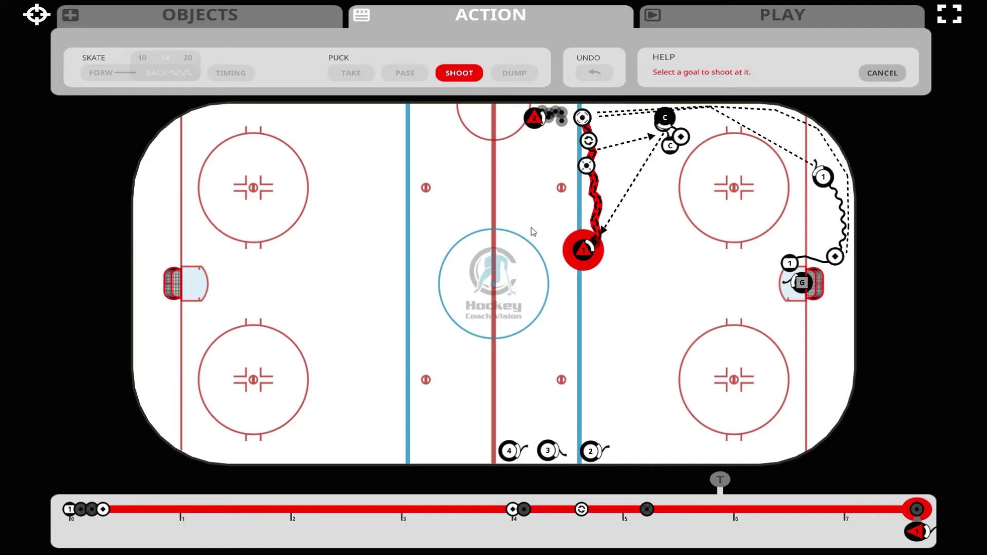
left_click(820, 277)
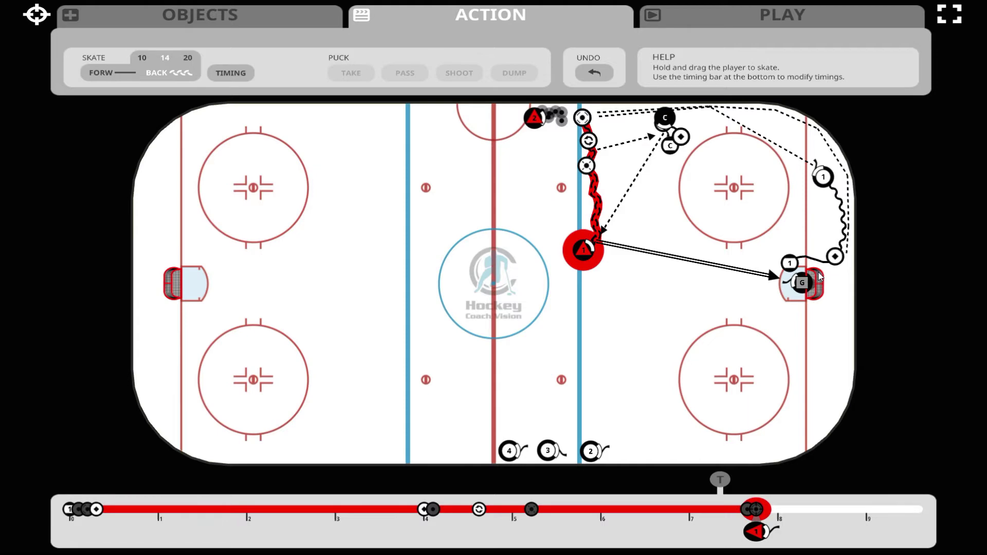
left_click(755, 510)
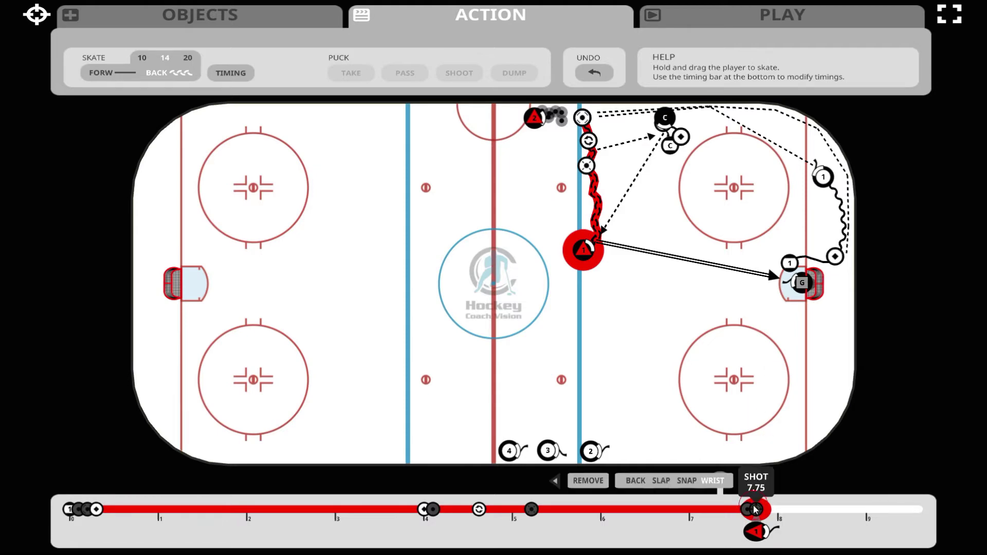
left_click(663, 480)
left_click(651, 338)
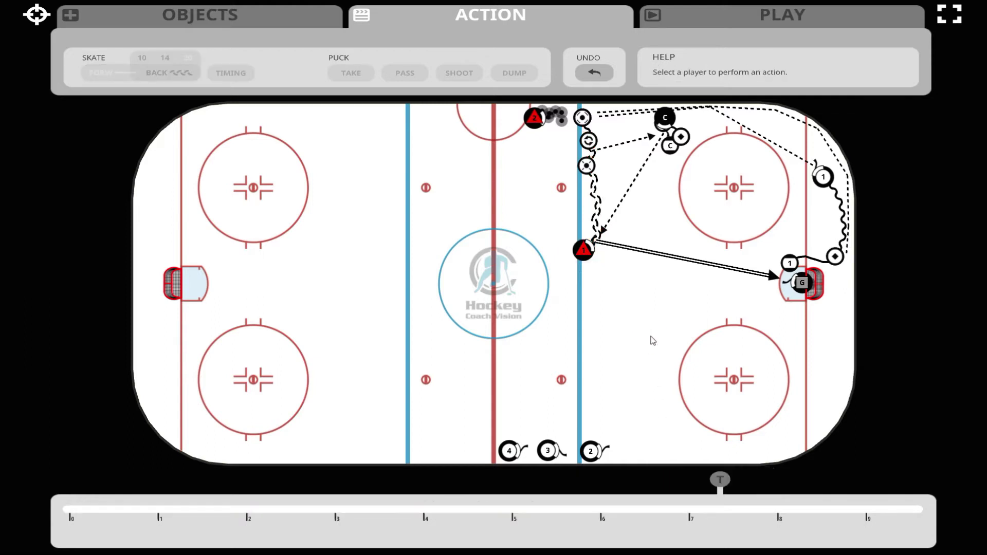
Skate white player 1 forward through the faceoff circle to the front of the net, delaying the arrival to just past 7 seconds.
left_click(823, 176)
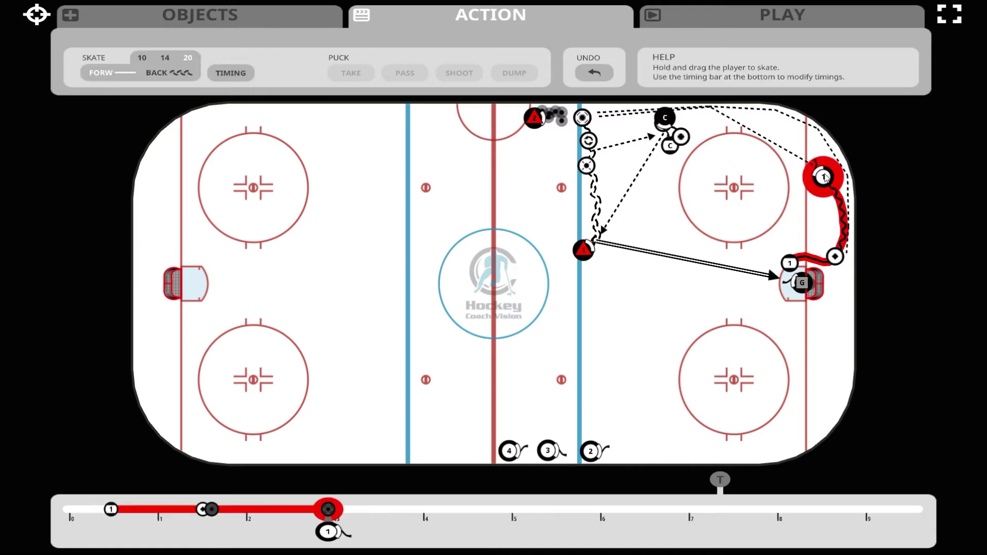
mouse_move(824, 177)
left_mouse_down()
mouse_move(811, 159)
mouse_move(785, 155)
mouse_move(759, 170)
mouse_move(757, 194)
mouse_move(785, 250)
mouse_move(771, 278)
left_mouse_up()
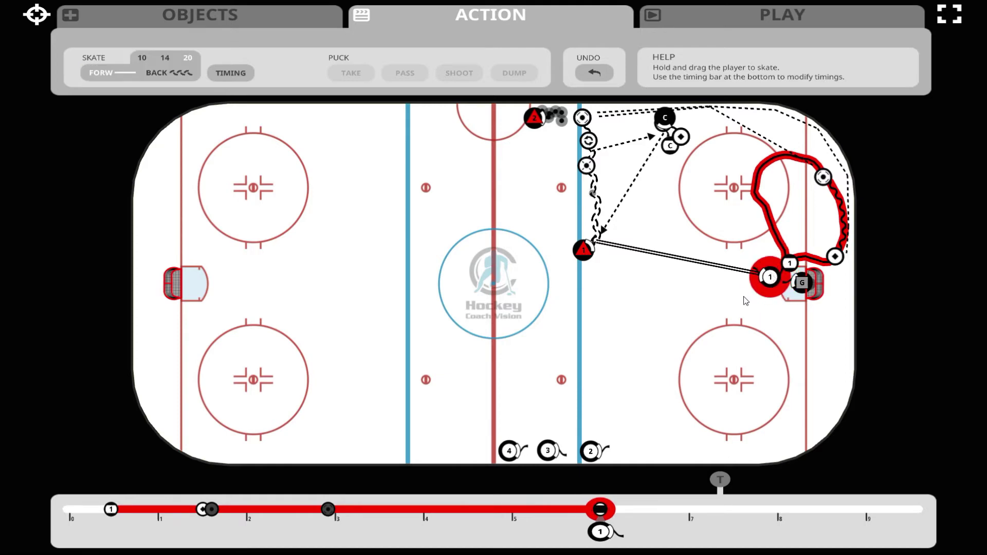
left_click(600, 510)
mouse_move(602, 511)
left_mouse_down()
mouse_move(668, 509)
mouse_move(676, 493)
left_mouse_up()
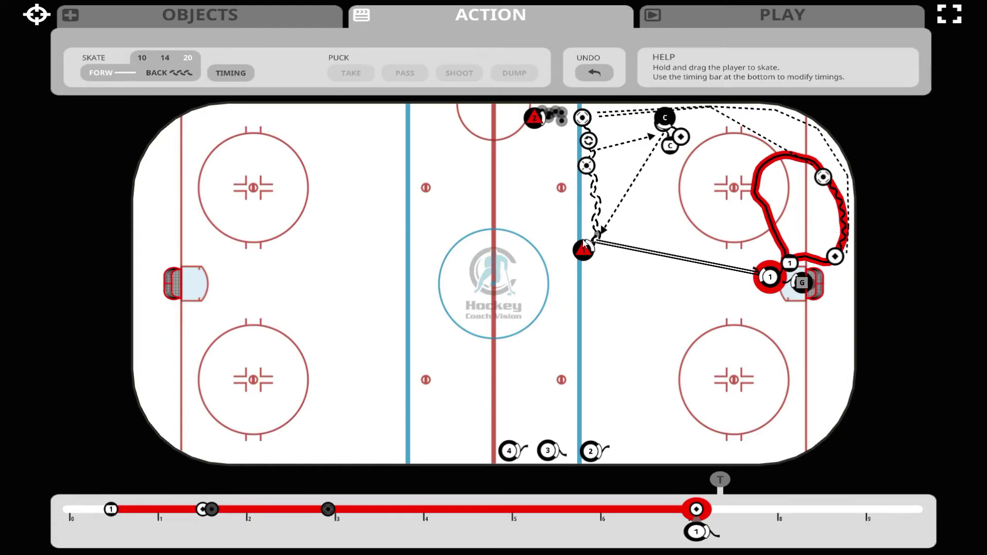
Skate red defender 1 briefly backward along the blue line, and forward at speed 20 in a curve to the faceoff circle's edge.
left_click(585, 254)
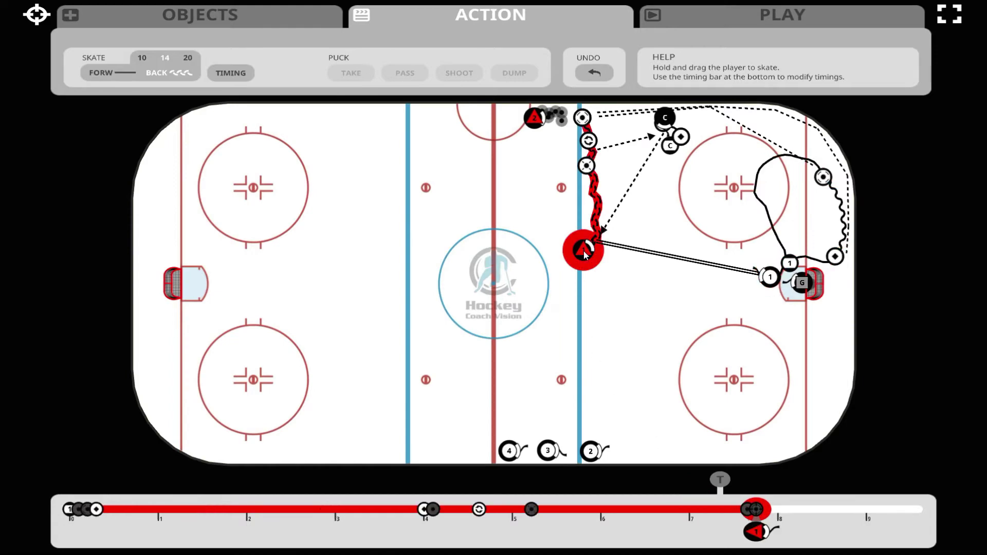
left_click_drag(585, 254, 587, 273)
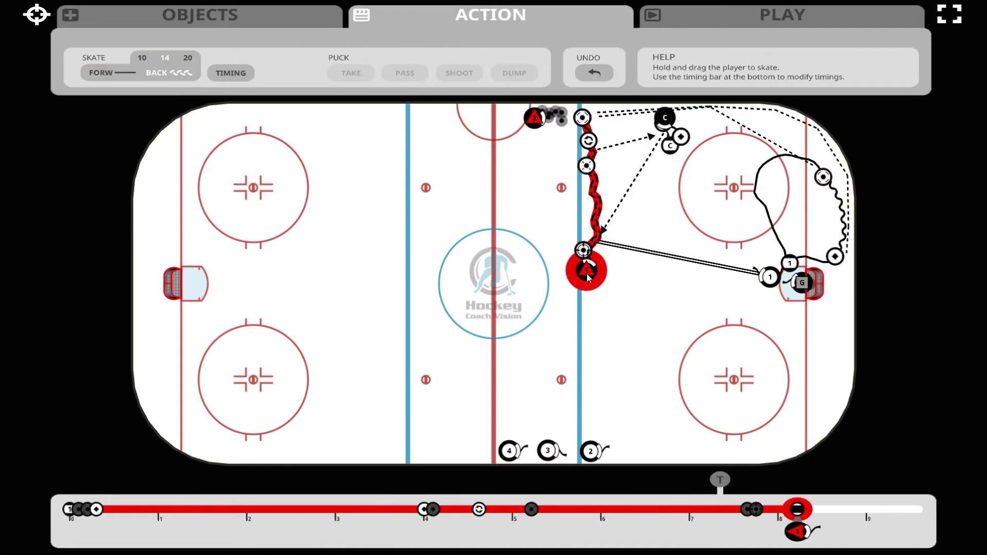
left_click(104, 71)
left_click(187, 60)
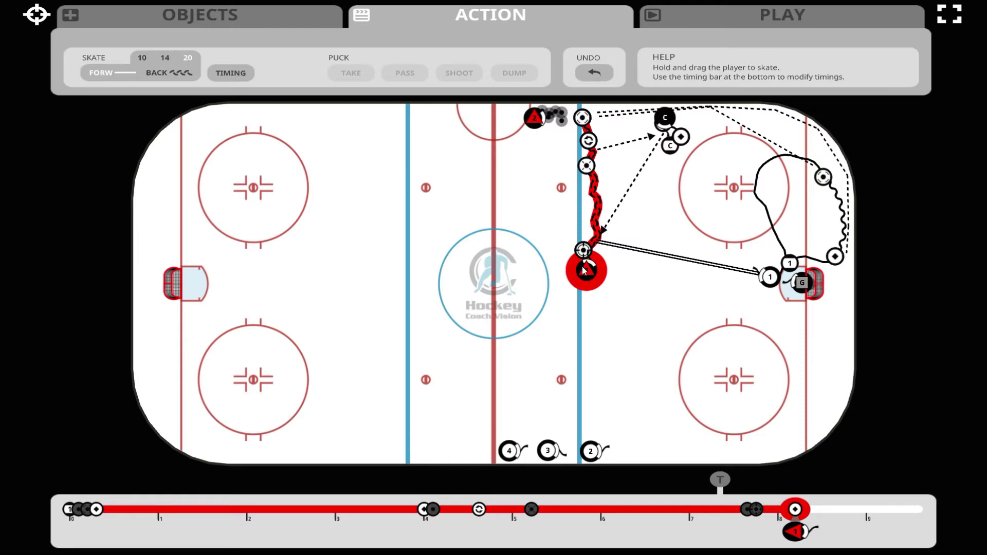
mouse_move(585, 270)
left_mouse_down()
mouse_move(615, 292)
mouse_move(653, 293)
mouse_move(664, 252)
mouse_move(692, 219)
left_mouse_up()
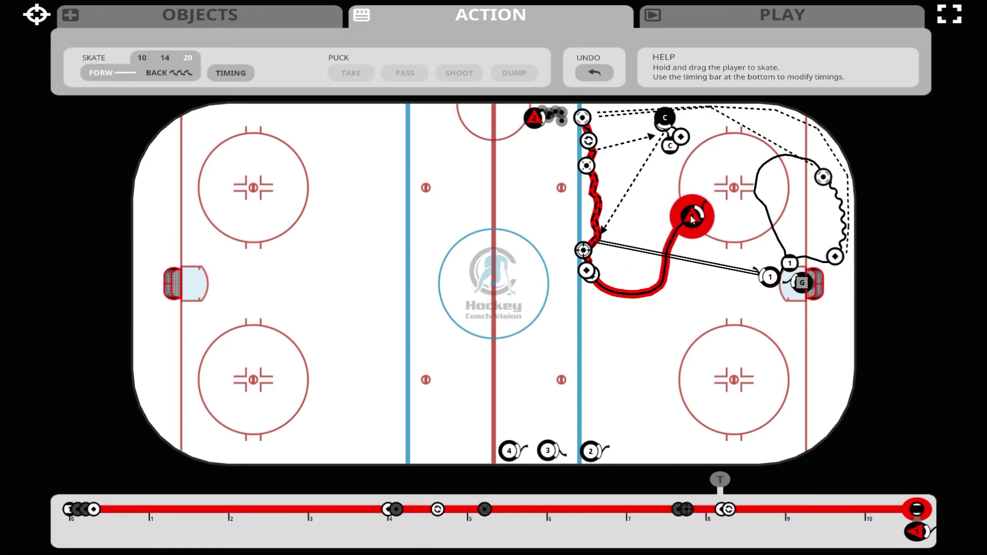
left_click(658, 218)
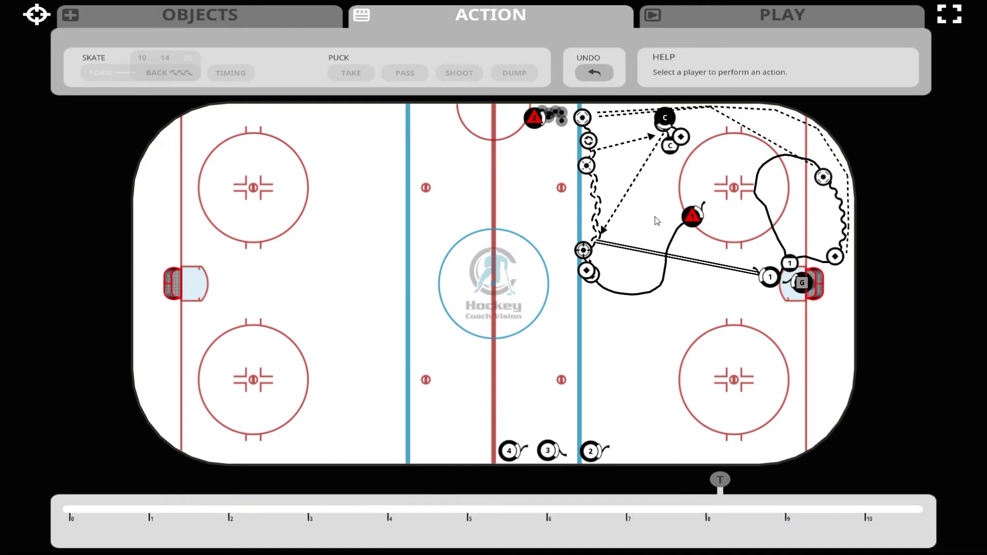
Have red defender 2 take a puck and add a timing point holding the player until 5.38.
left_click(535, 117)
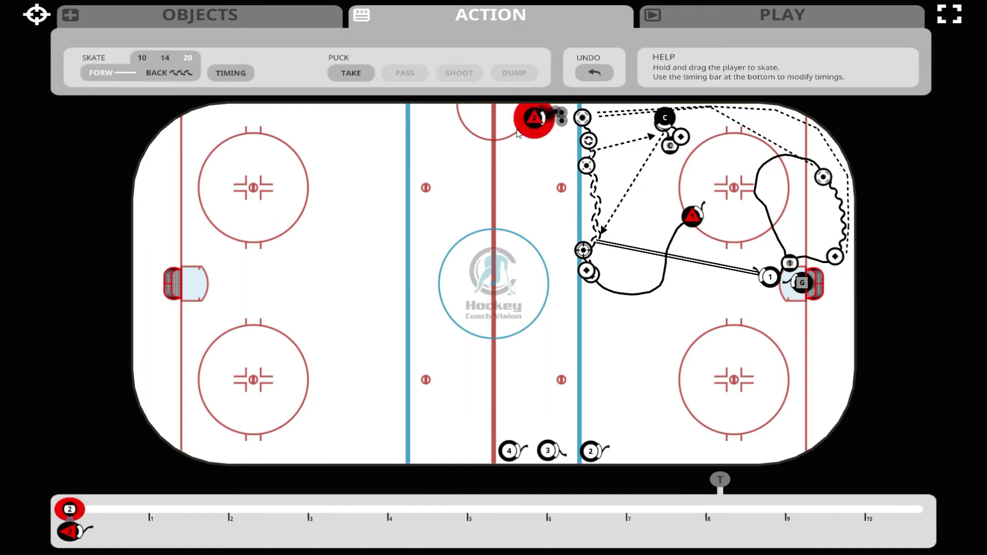
left_click(351, 73)
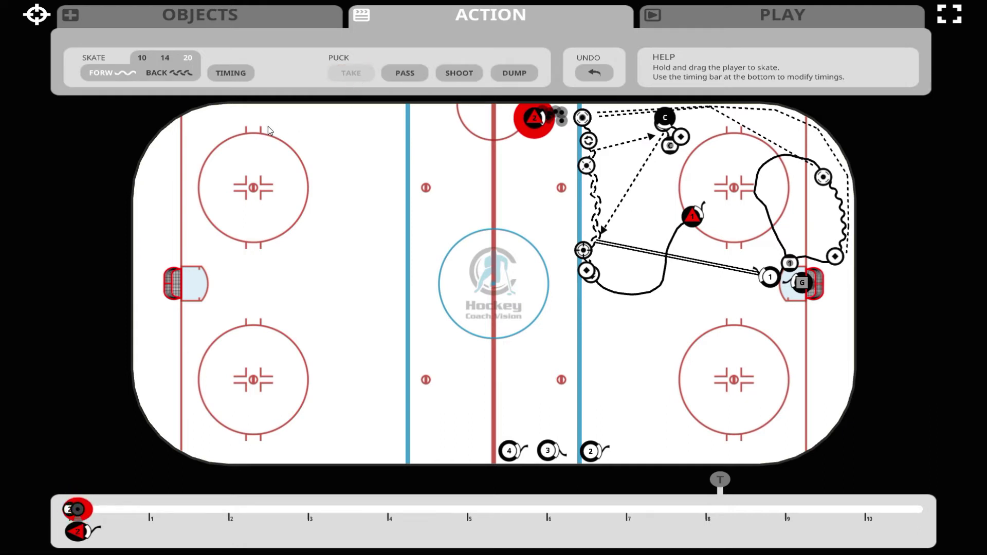
left_click(247, 75)
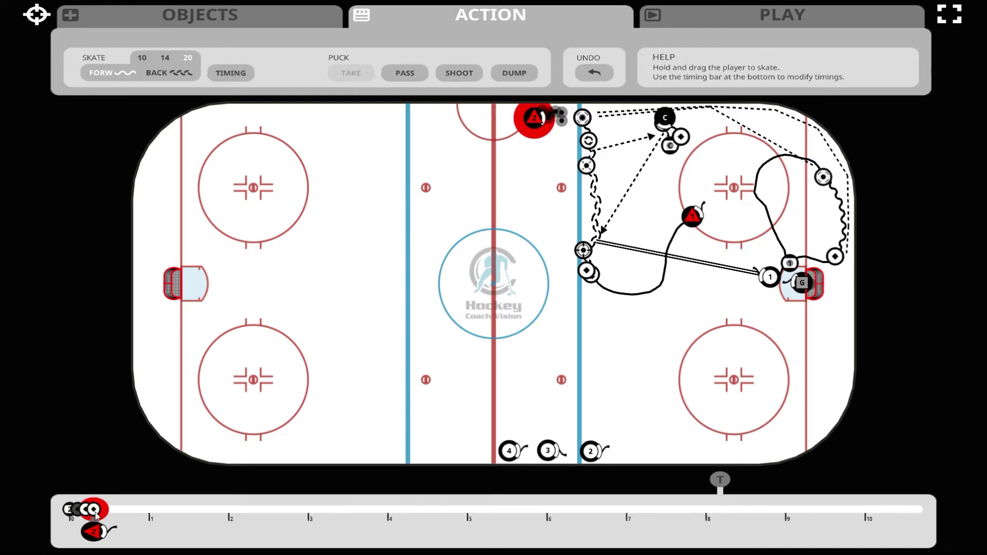
left_click_drag(96, 514, 411, 503)
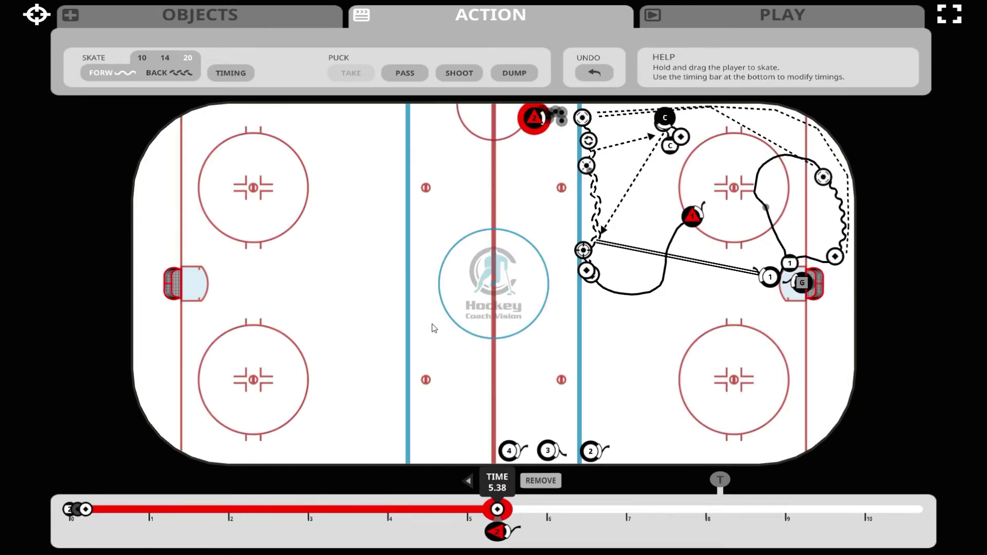
Skate red defender 2 forward with the puck to the blue line and hold the player there until 9.78.
left_click_drag(532, 130, 576, 132)
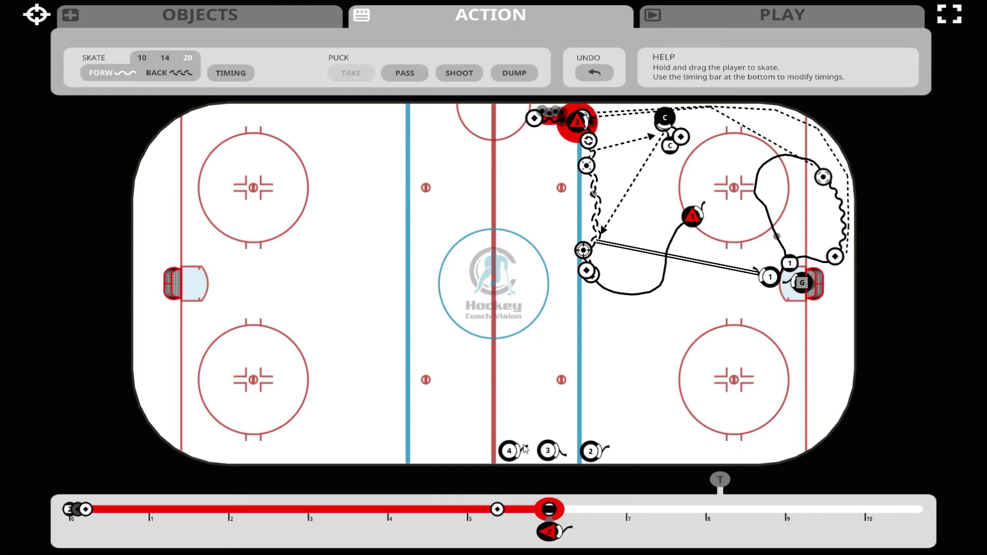
left_click_drag(548, 514, 637, 525)
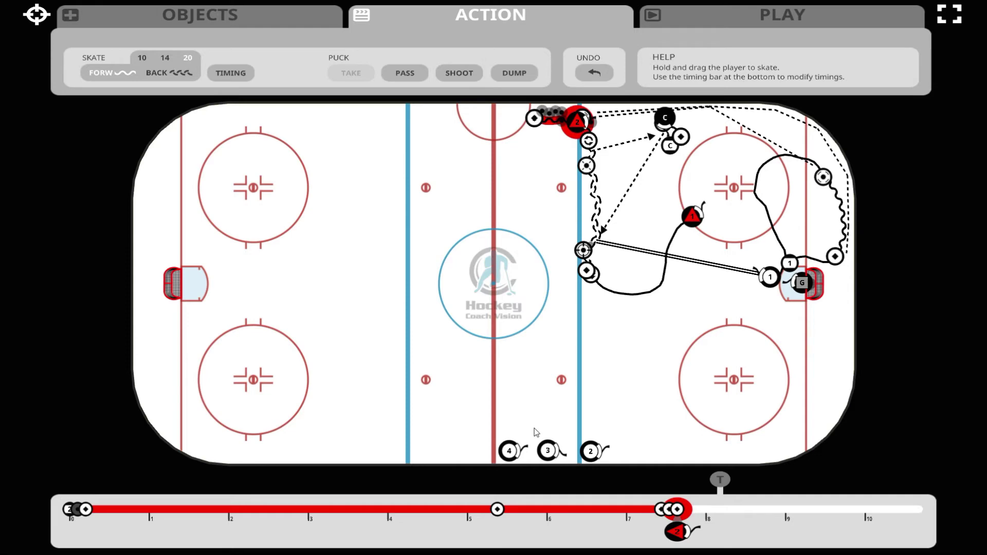
left_click_drag(678, 509, 809, 505)
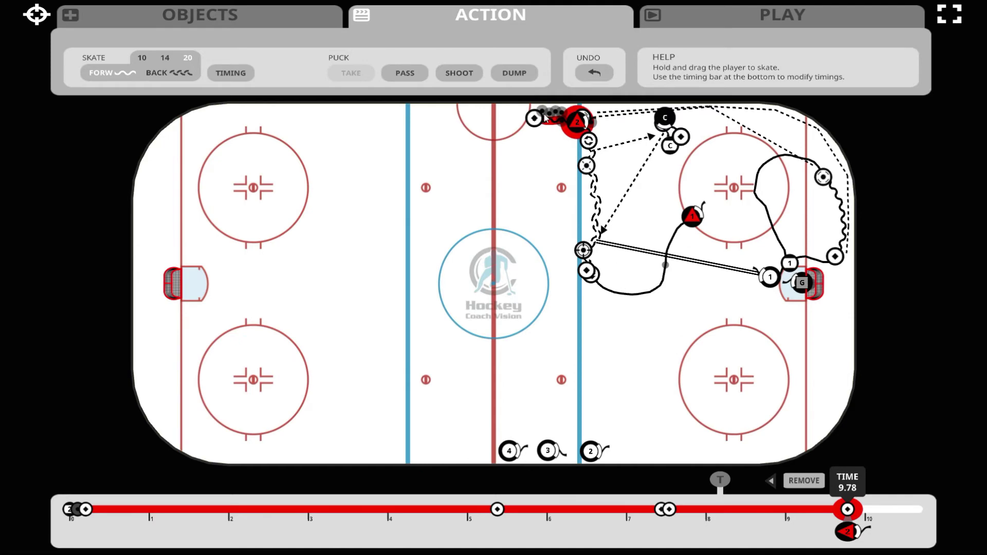
Have red defender 2 dump the puck off the corner boards so it rebounds to the goal line beside the faceoff circle.
left_click(527, 72)
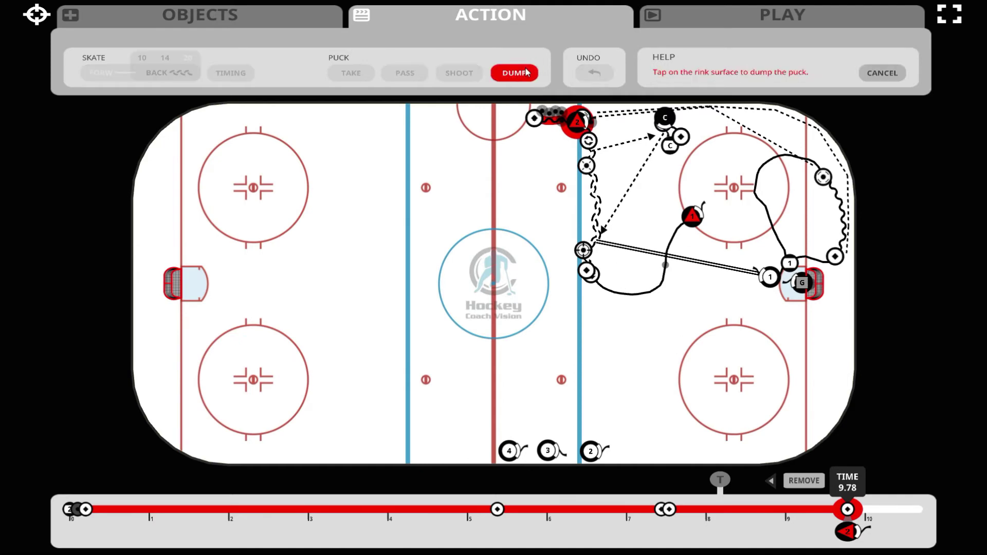
left_click(843, 162)
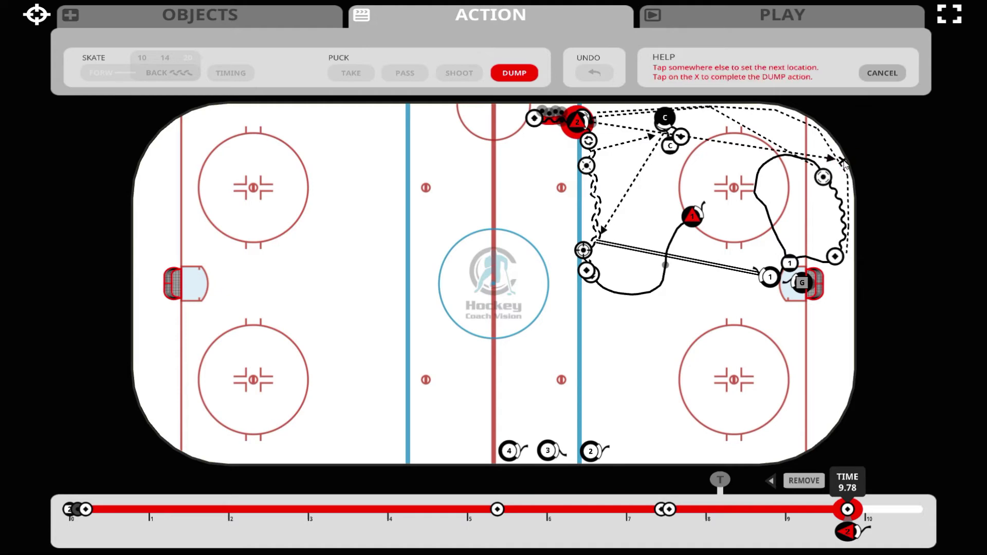
left_click(808, 194)
left_click(808, 195)
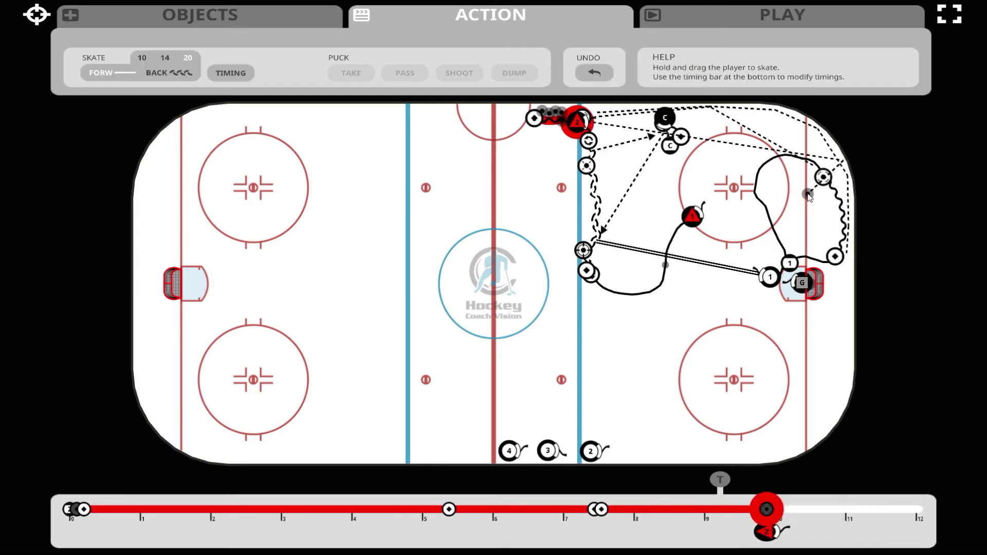
Skate red defender 1 forward in a curve through the faceoff circle to the dumped puck, and take it there.
left_click(692, 223)
mouse_move(692, 223)
left_mouse_down()
mouse_move(729, 172)
mouse_move(755, 165)
mouse_move(800, 192)
left_mouse_up()
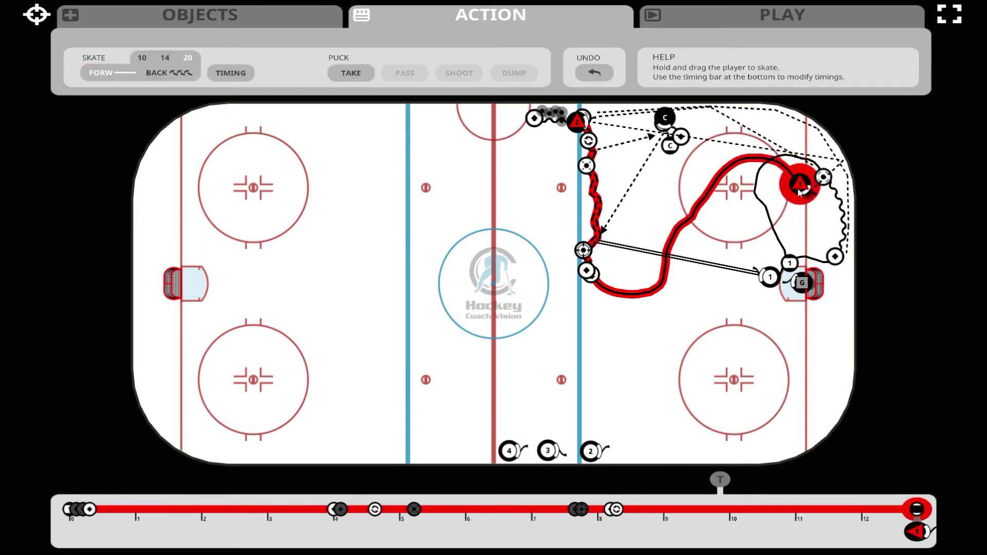
left_click(352, 73)
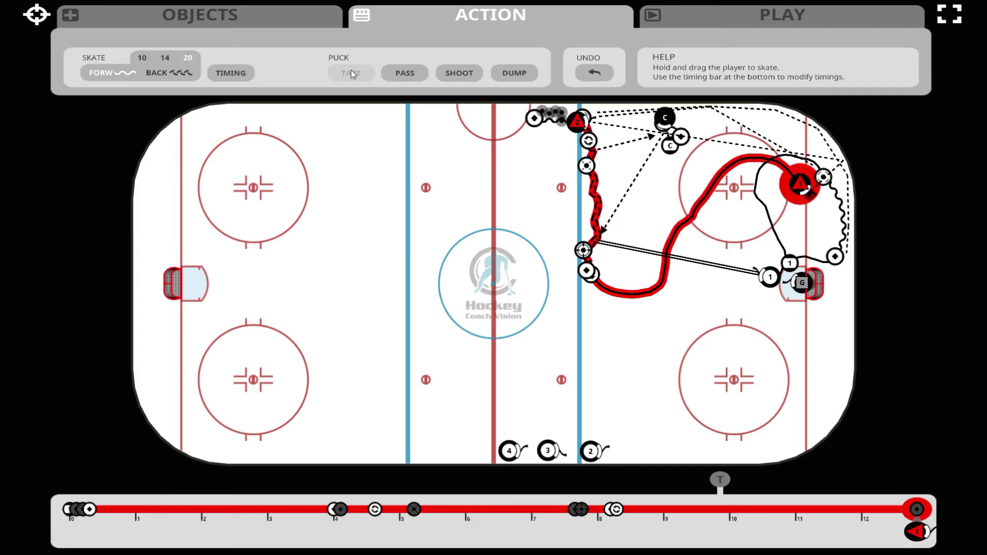
Add a timing point for white player 1 in front of the net, holding the screen until 8.58.
left_click(770, 281)
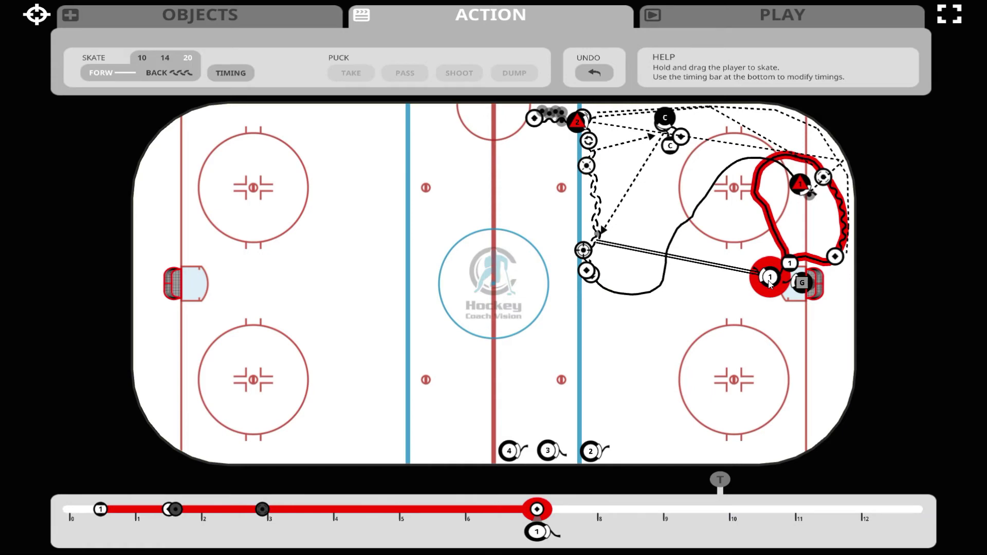
left_click(770, 280)
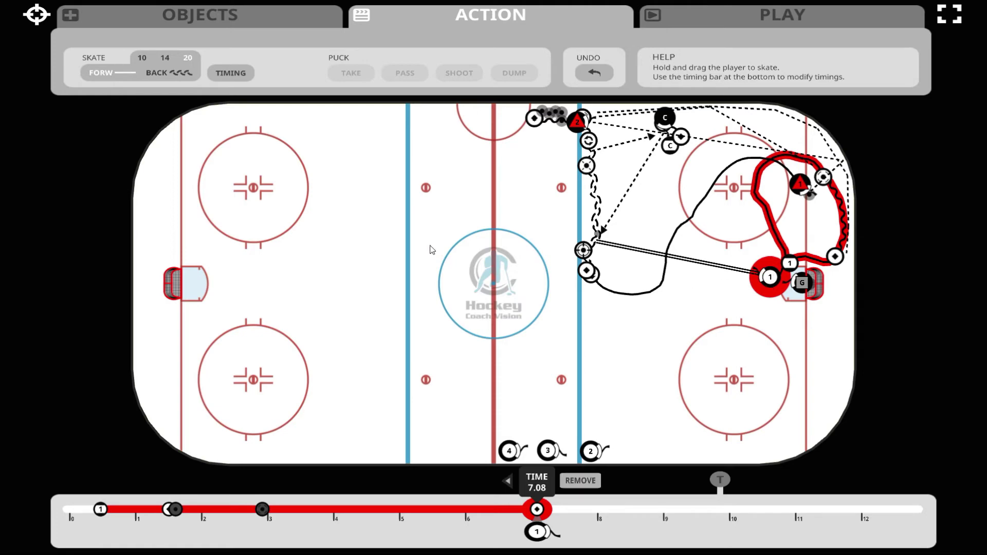
left_click(242, 75)
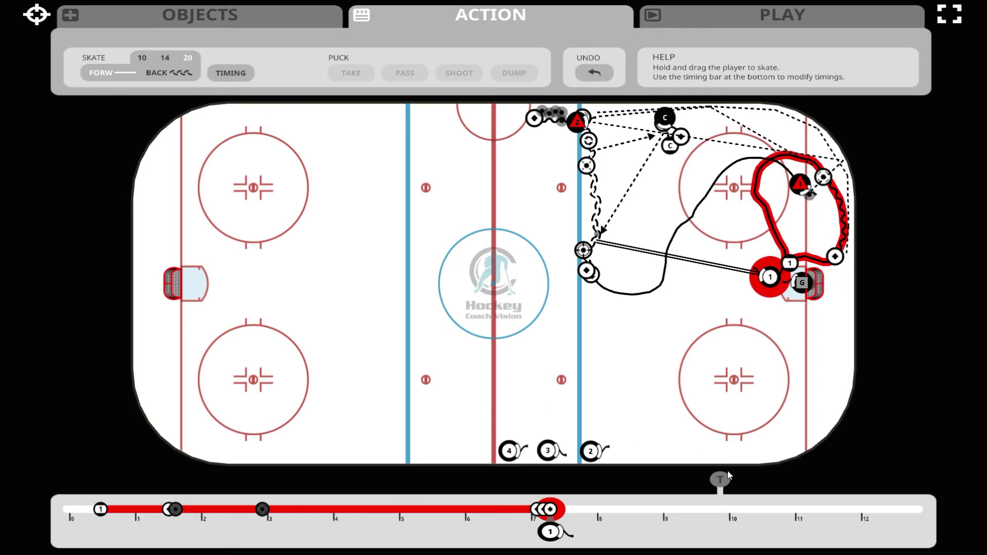
left_click_drag(724, 476, 656, 466)
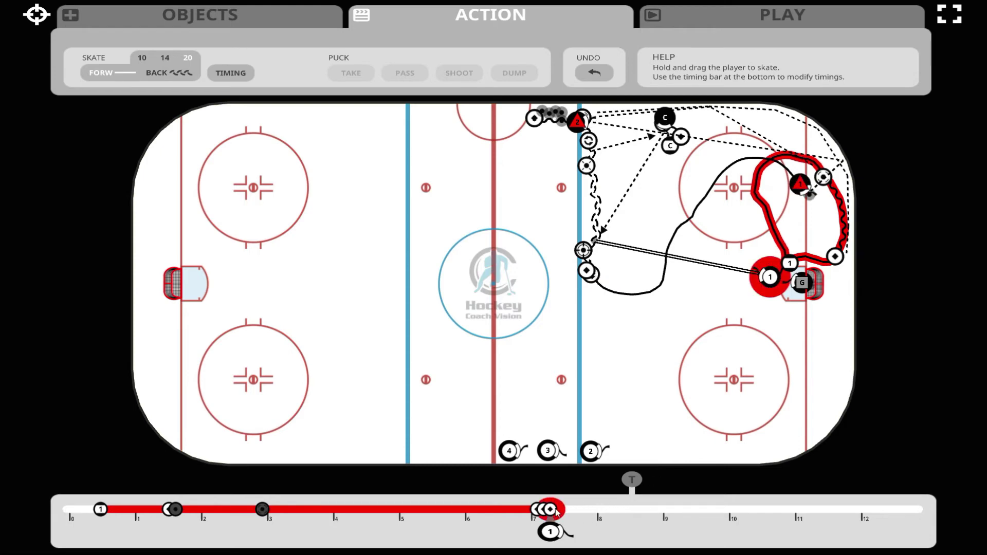
left_click_drag(552, 510, 621, 521)
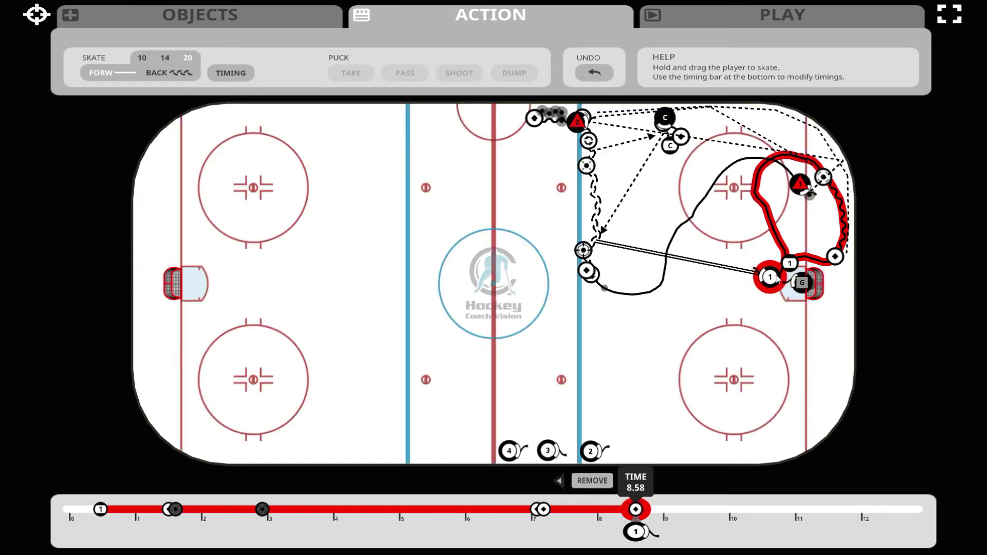
Shift white player 1 slightly in front of the net, delay that move to just past 9 seconds, and add another timing point.
left_click_drag(771, 280, 772, 276)
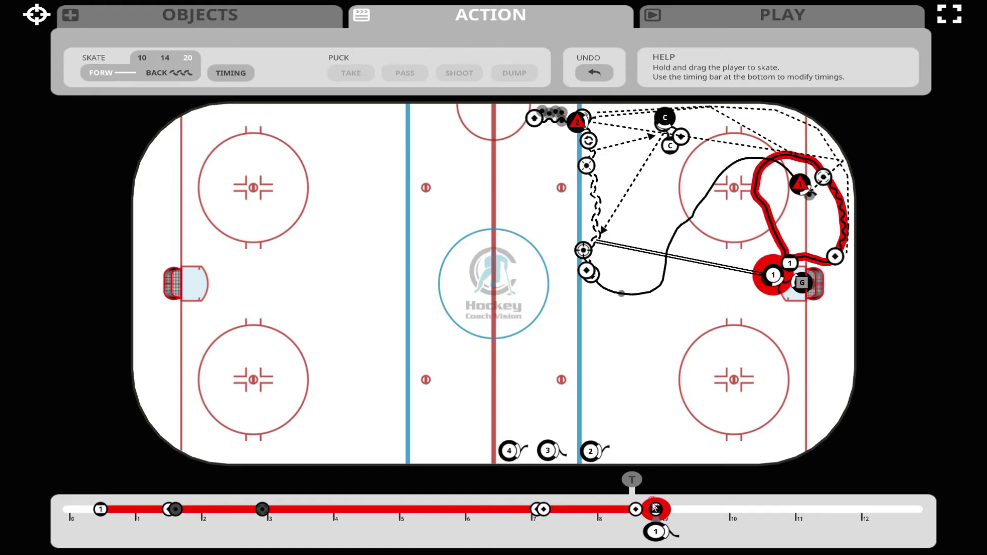
left_click_drag(654, 508, 669, 510)
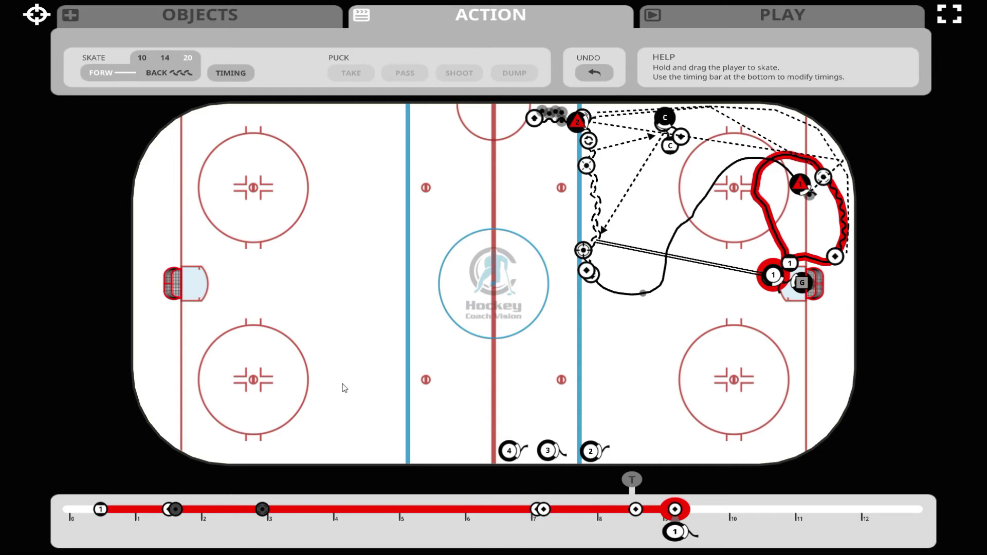
left_click(231, 73)
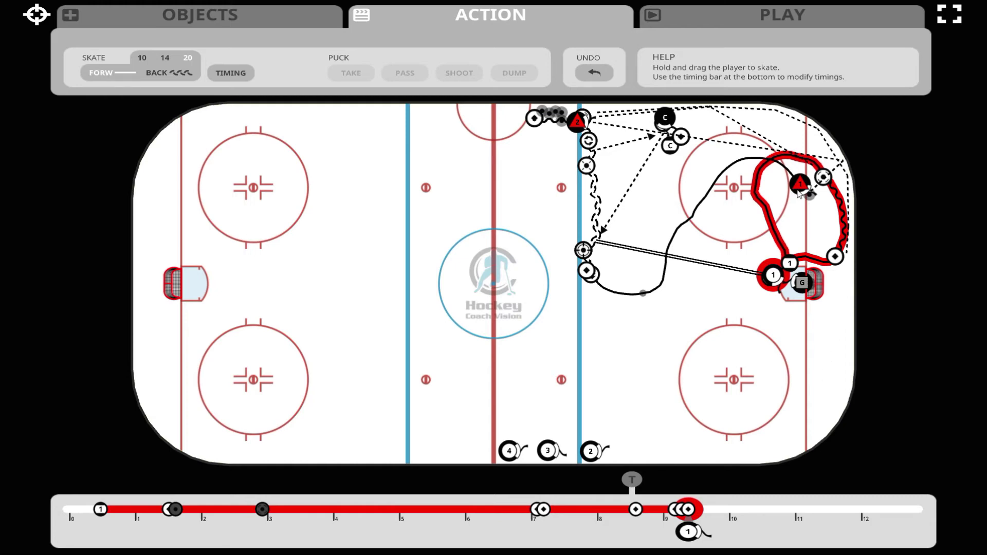
Have red defender 1 dump the puck off the end boards behind the net into the opposite corner.
left_click(799, 193)
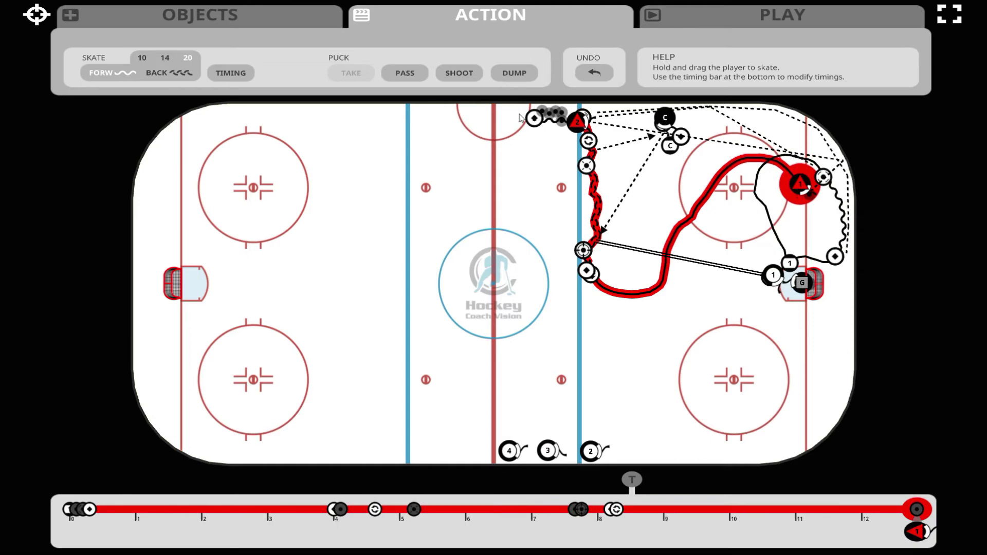
left_click(516, 77)
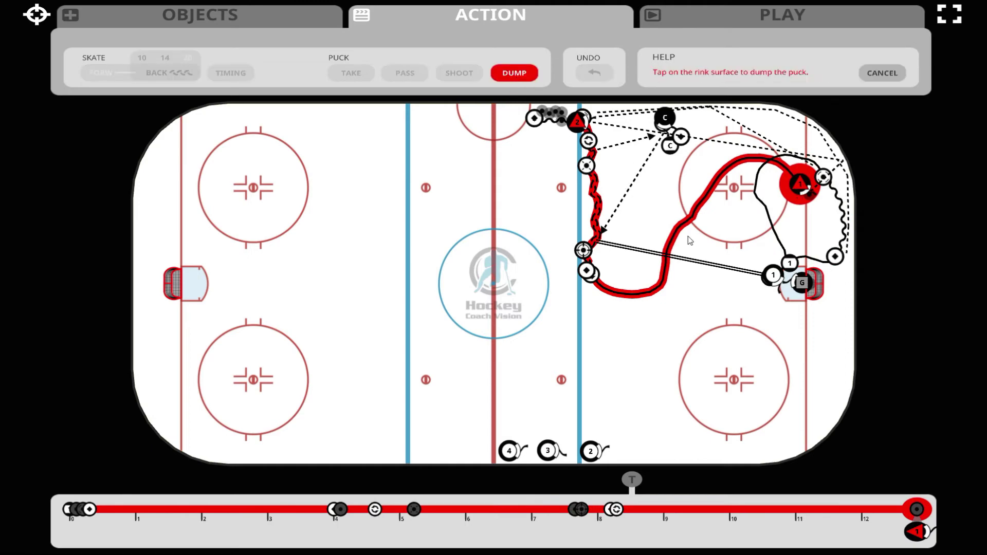
left_click(851, 296)
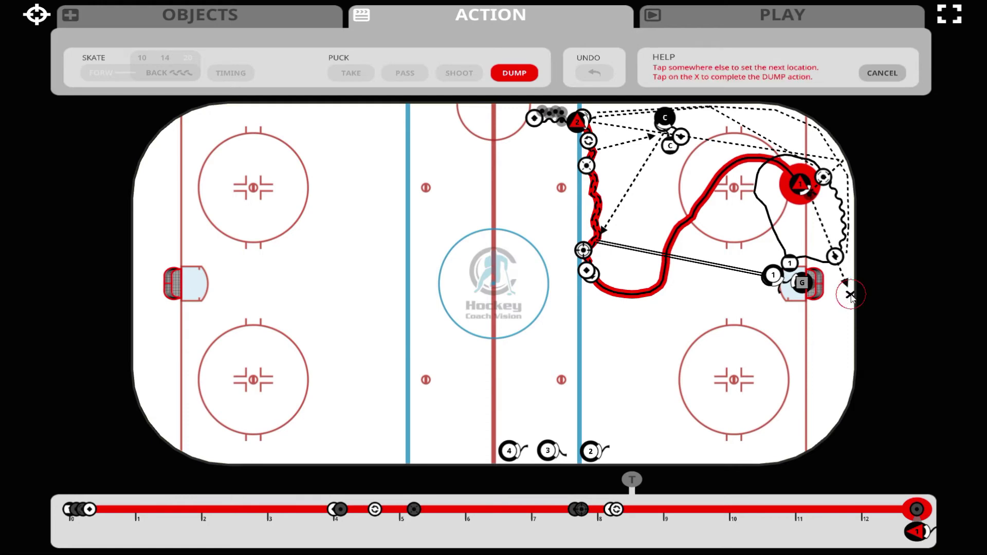
left_click(831, 372)
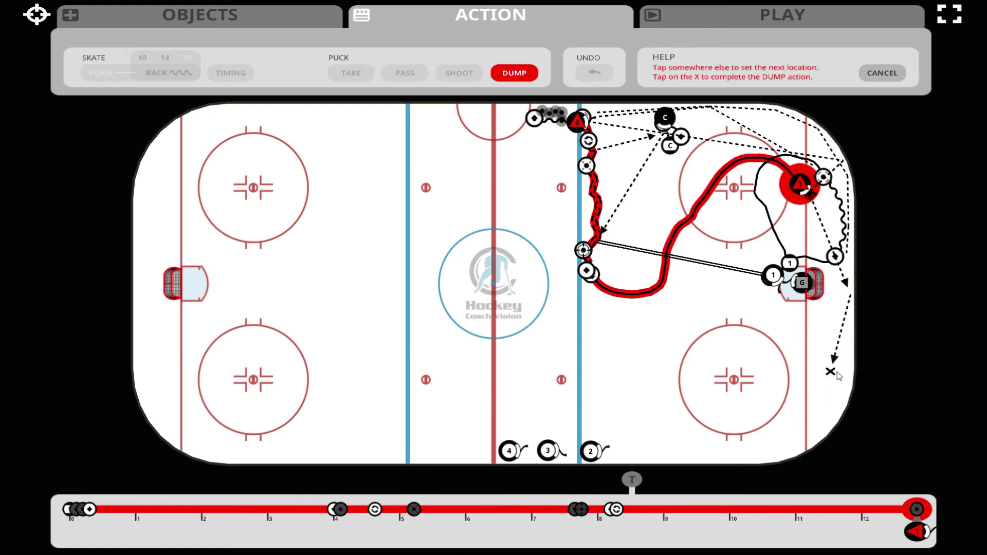
left_click(832, 373)
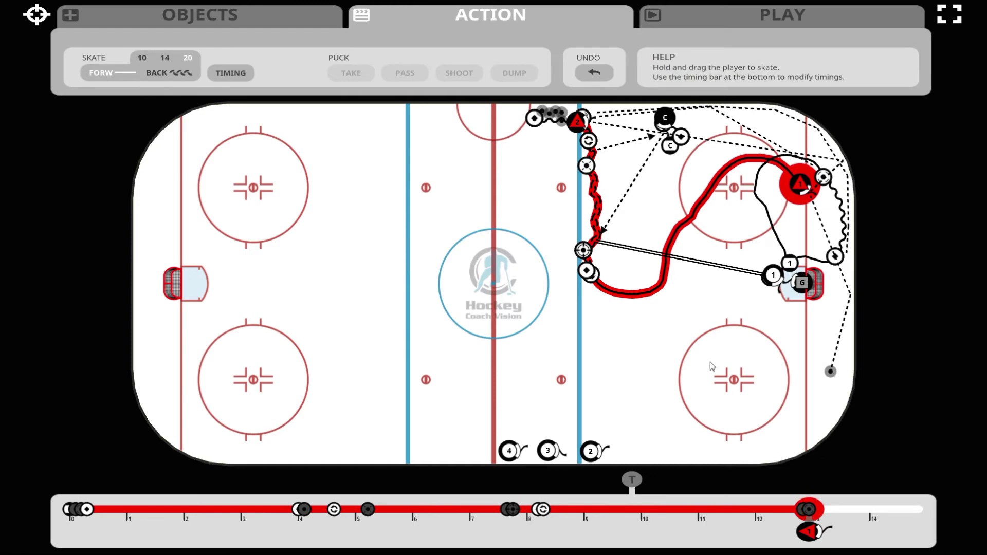
Play the drill animation and scrub through it to check the players' movements and timing.
left_click(760, 26)
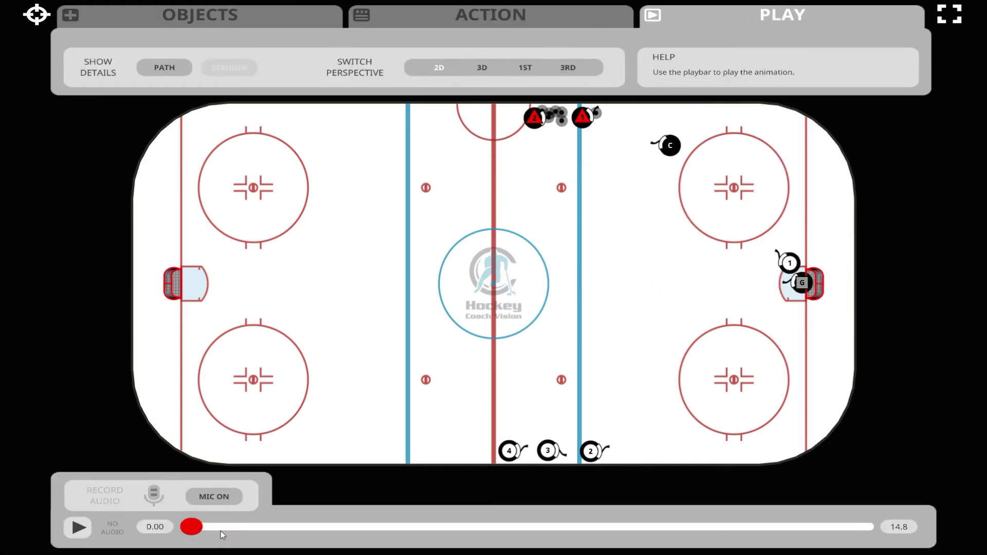
left_click(78, 528)
left_click(263, 531)
left_click_drag(263, 529, 752, 549)
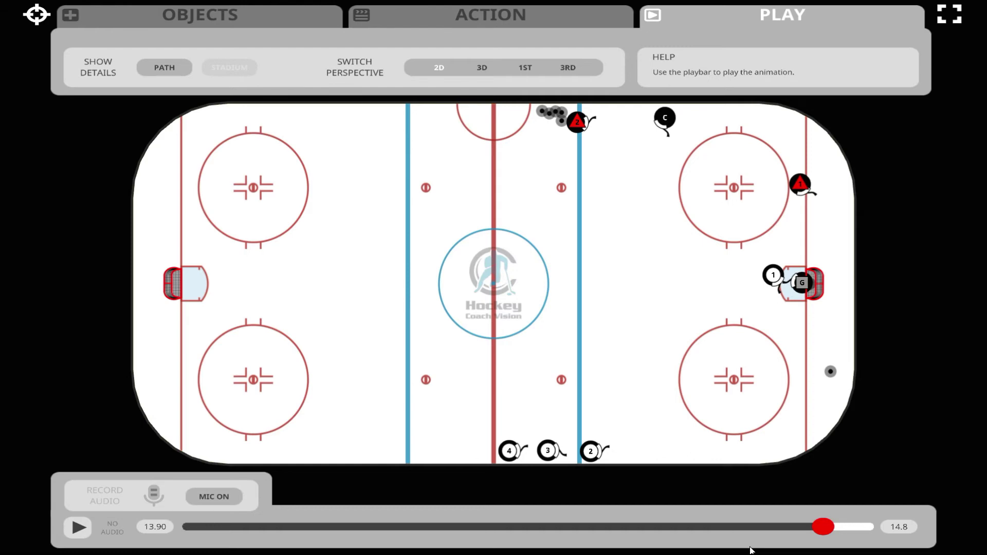
Hold white player 1 in front of the net until 11.68, and skate forward past the goal line toward the puck in the corner.
left_click(522, 17)
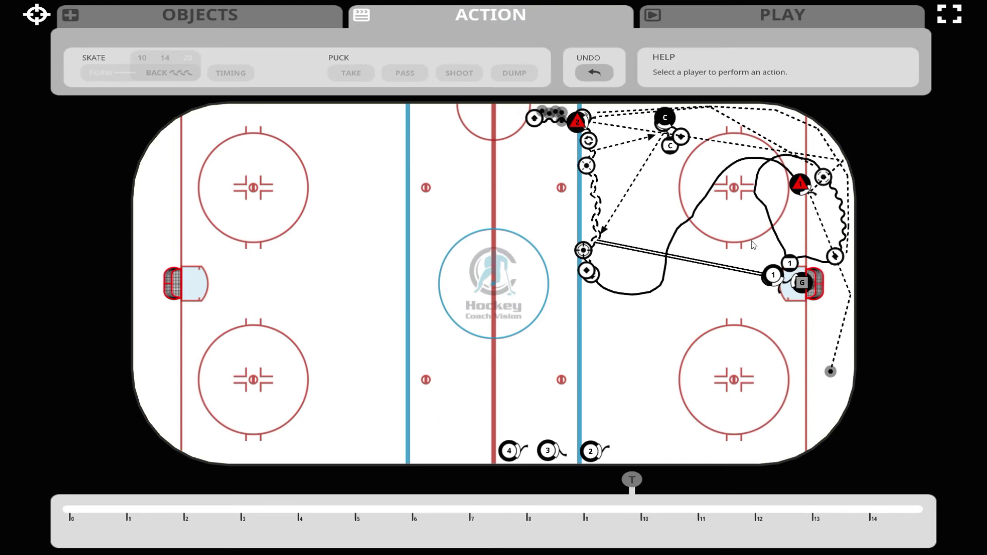
left_click(771, 276)
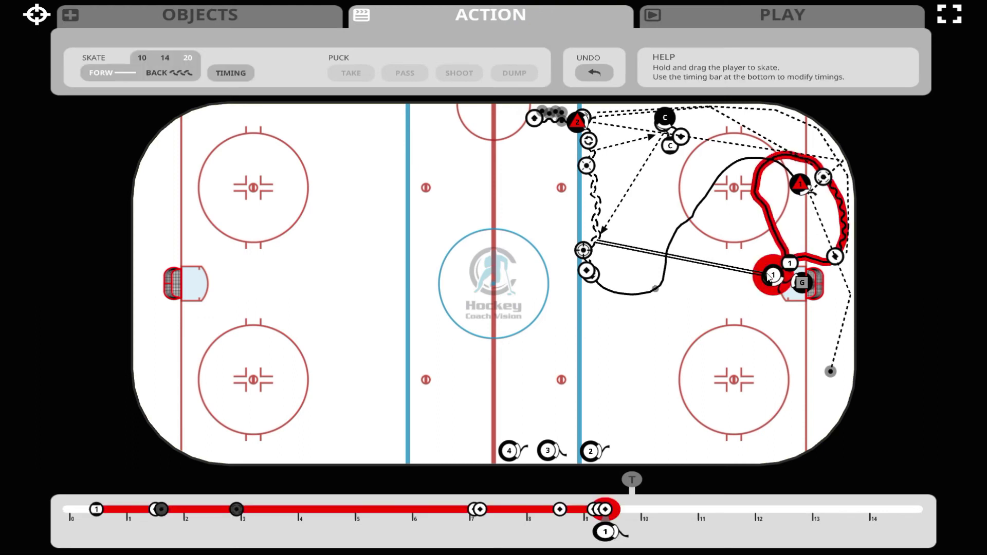
left_click_drag(607, 509, 713, 506)
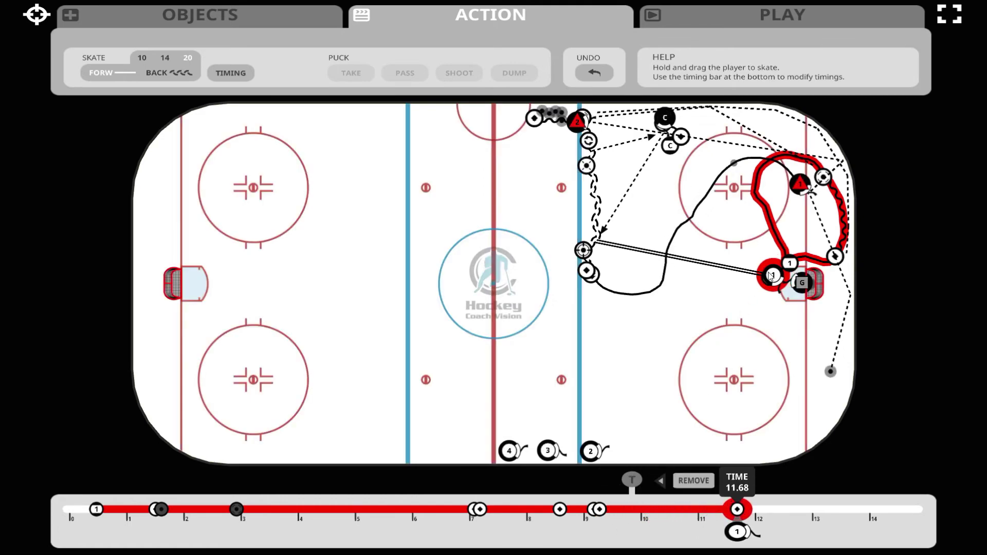
mouse_move(770, 276)
left_mouse_down()
mouse_move(780, 313)
mouse_move(821, 332)
left_mouse_up()
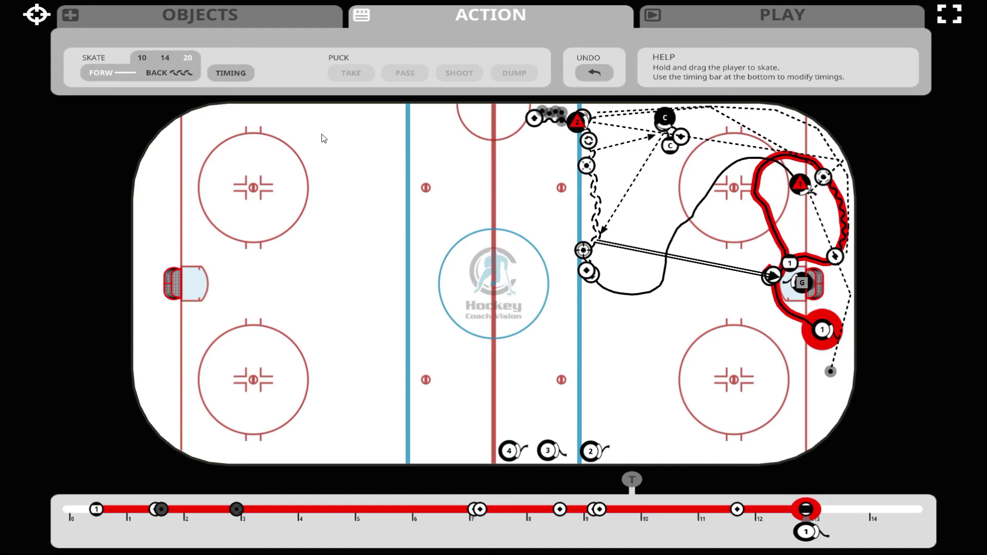
Skate white player 1 backward to the puck in the corner, delaying the turn to 13.08.
left_click(169, 76)
left_click_drag(824, 334, 830, 394)
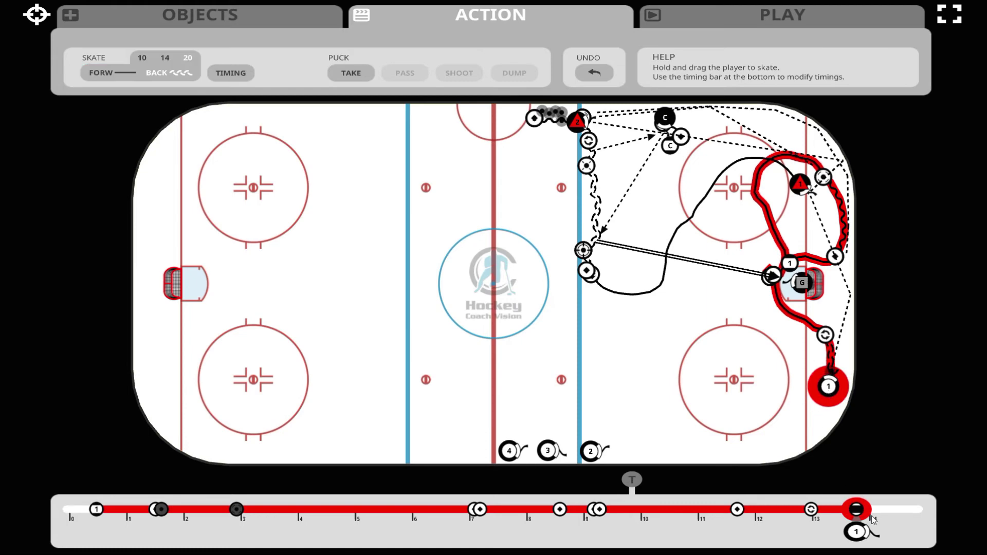
mouse_move(863, 516)
left_mouse_down()
mouse_move(786, 509)
mouse_move(818, 510)
left_mouse_up()
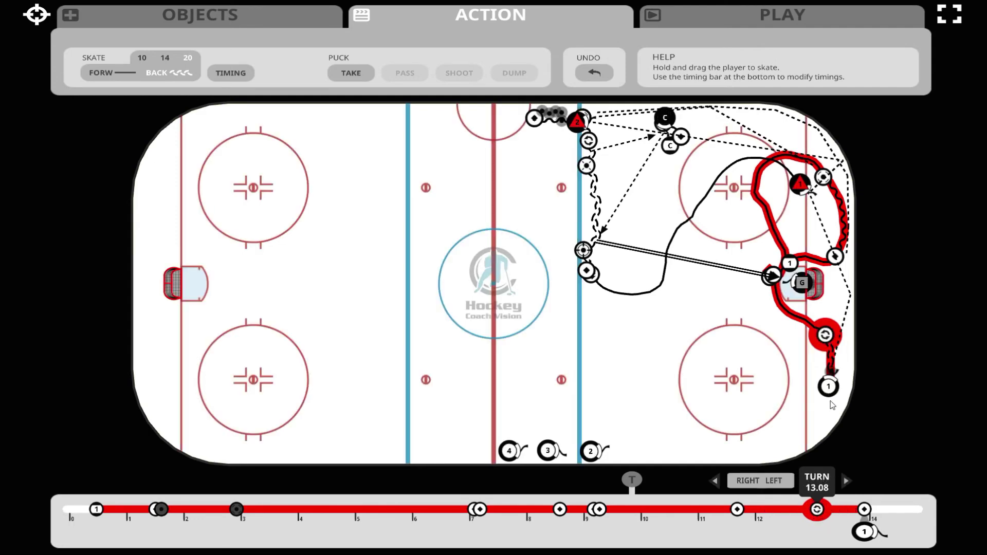
Have white player 1 take the puck in the corner and skate it a short distance backward along the boards.
left_click(351, 76)
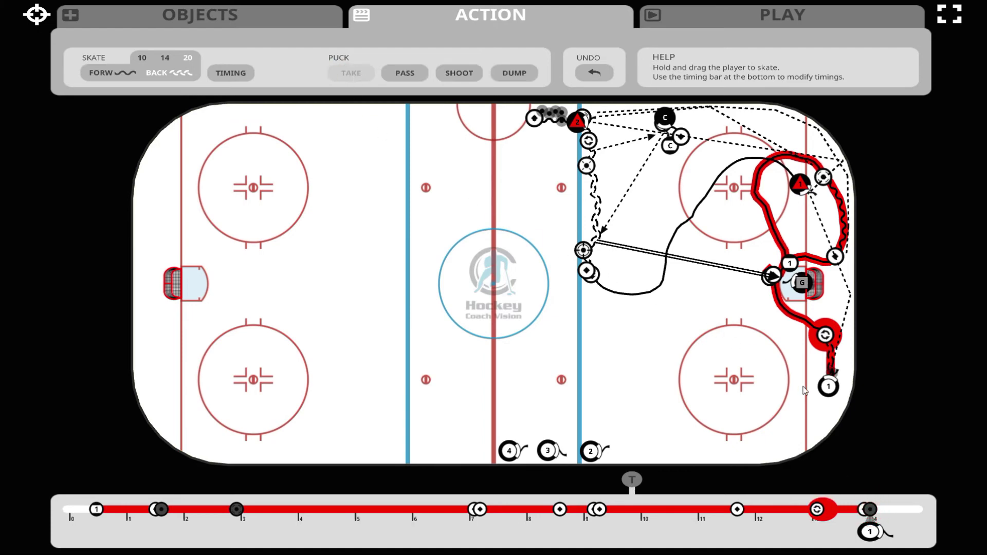
left_click_drag(828, 389, 824, 411)
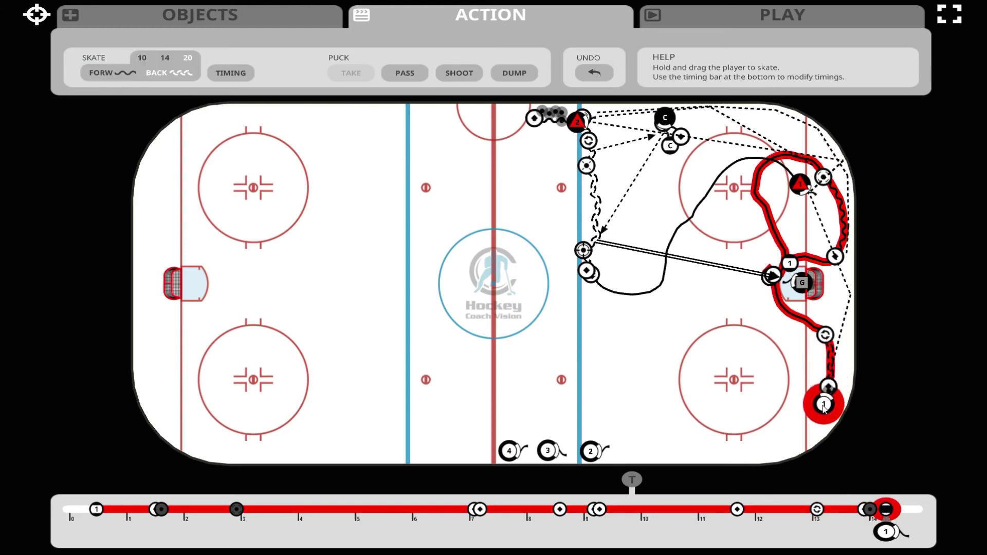
Skate white player 1 forward with the puck along the boards to the faceoff circle's edge, and dump the puck off the boards toward the corner.
left_click(127, 69)
mouse_move(824, 404)
left_mouse_down()
mouse_move(784, 430)
mouse_move(729, 429)
left_mouse_up()
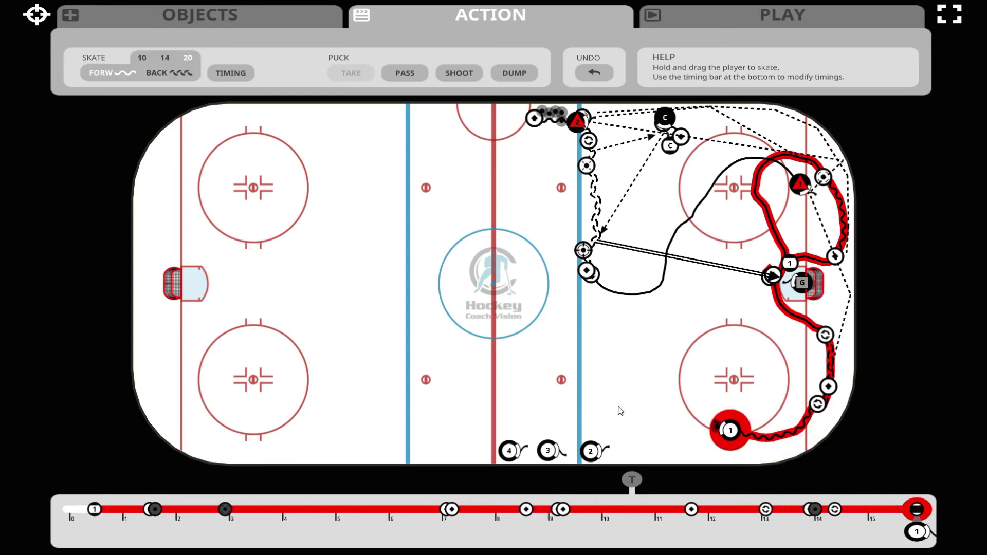
left_click(521, 78)
left_click(749, 459)
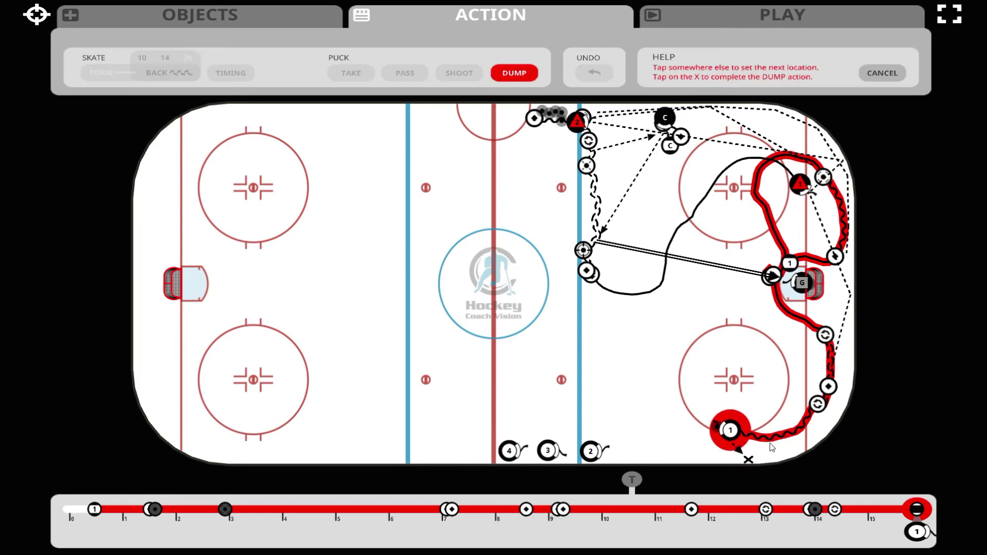
left_click(771, 445)
left_click(771, 444)
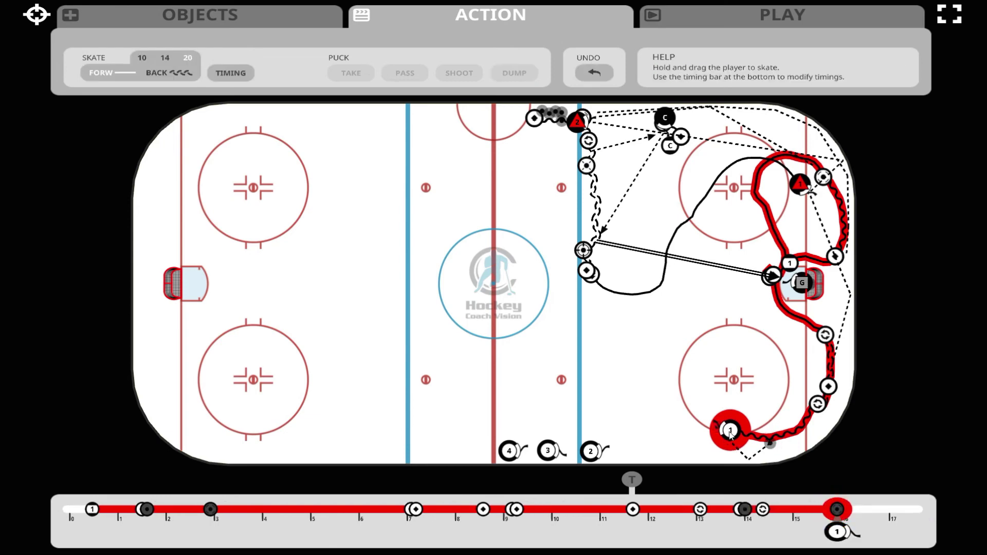
Skate white player 1 without the puck around the outside of the faceoff circle and into the slot.
mouse_move(730, 435)
left_mouse_down()
mouse_move(690, 418)
mouse_move(661, 354)
mouse_move(669, 290)
mouse_move(701, 279)
mouse_move(708, 290)
left_mouse_up()
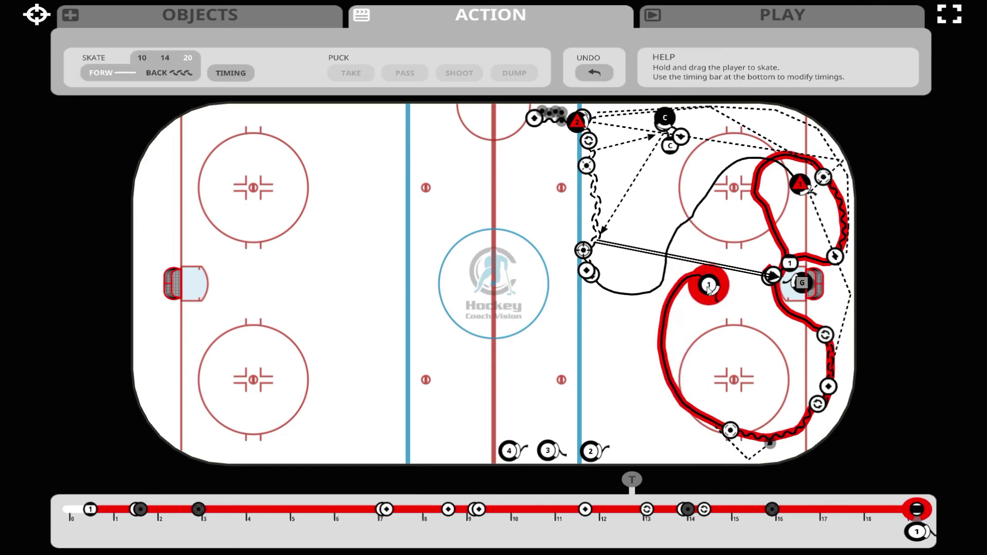
left_click(703, 334)
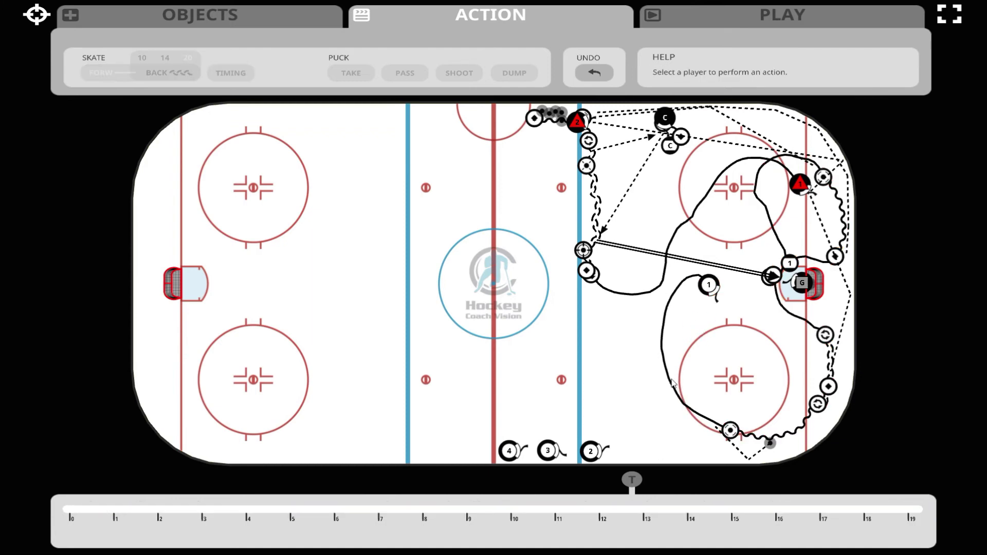
Delay white player 2's start to 14.51 and skate forward from the blue line along the boards to the dumped puck.
left_click(591, 452)
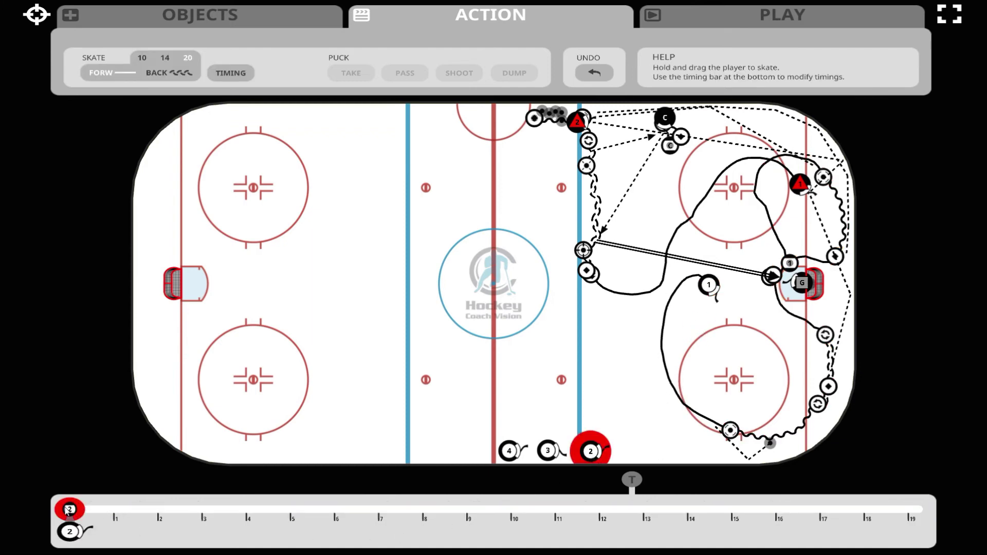
mouse_move(67, 509)
left_mouse_down()
mouse_move(403, 509)
mouse_move(502, 549)
mouse_move(571, 552)
mouse_move(538, 553)
mouse_move(548, 553)
left_mouse_up()
left_click_drag(697, 509, 710, 509)
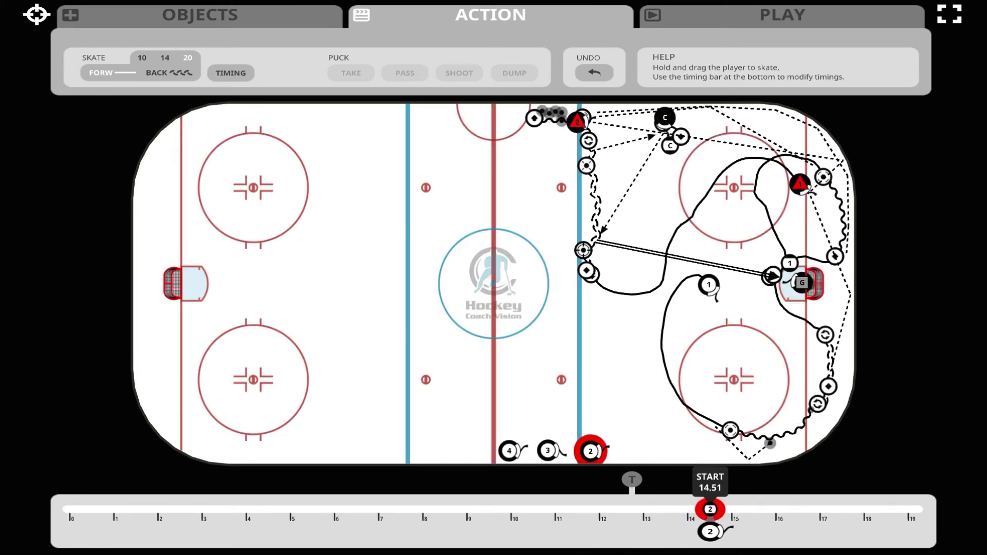
left_click_drag(590, 455, 669, 460)
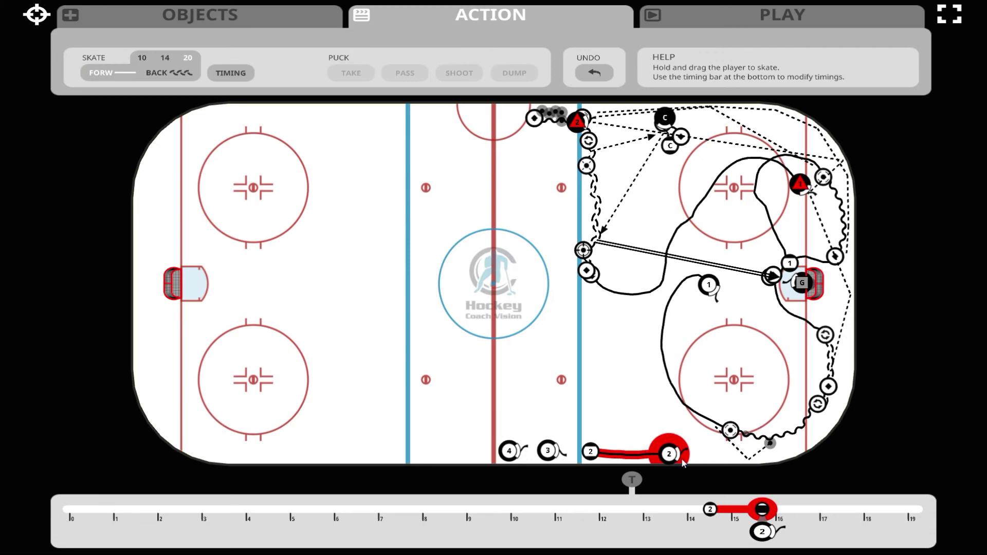
left_click_drag(670, 455, 765, 452)
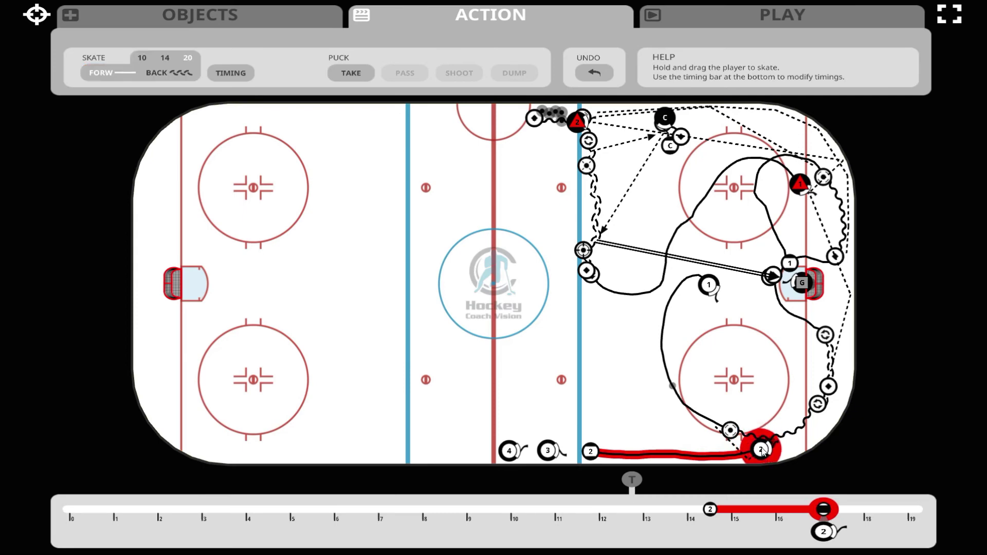
Move white player 2's start earlier and the arrival to 16.04, and try to take the puck.
left_click(711, 510)
left_click_drag(714, 514, 672, 520)
left_click(823, 509)
left_click_drag(824, 510, 790, 514)
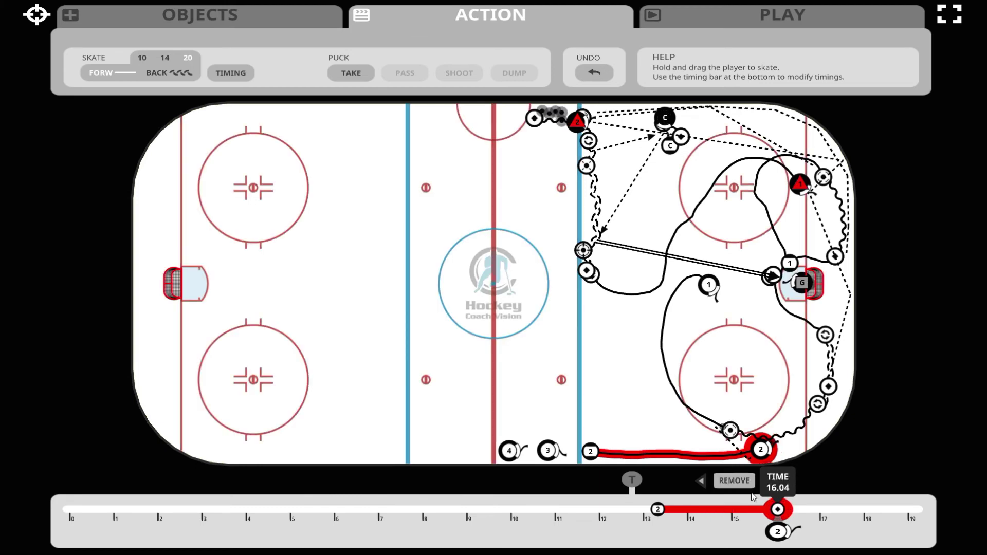
left_click(355, 74)
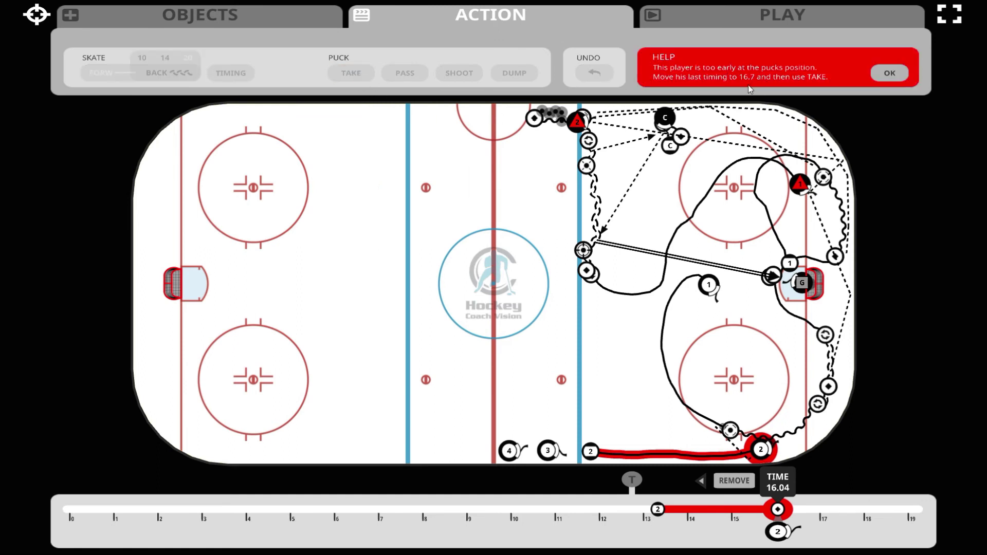
Set white player 2's arrival at the puck to 16.70 and the start to 14.14, and take the puck.
mouse_move(778, 512)
left_mouse_down()
mouse_move(808, 513)
mouse_move(800, 514)
left_mouse_up()
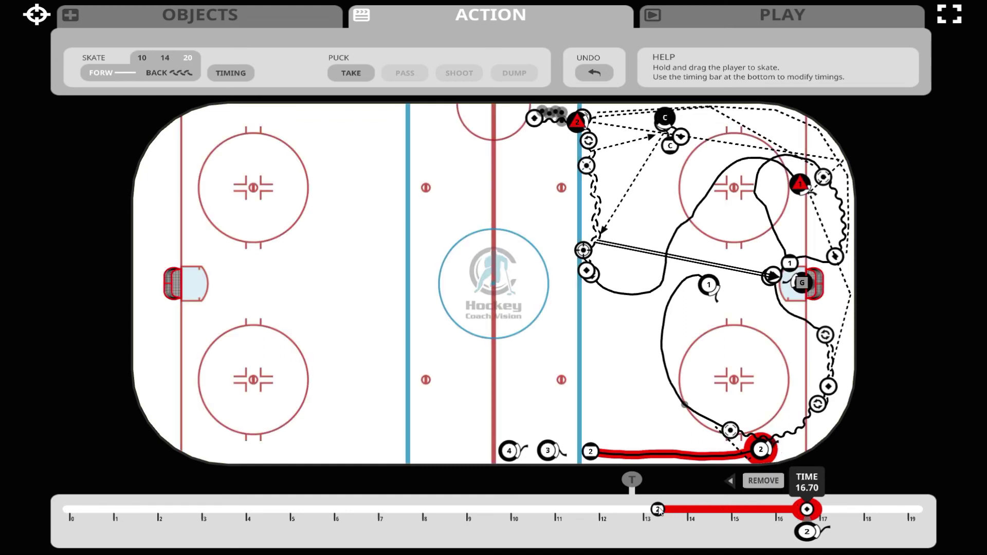
left_click_drag(658, 511, 686, 515)
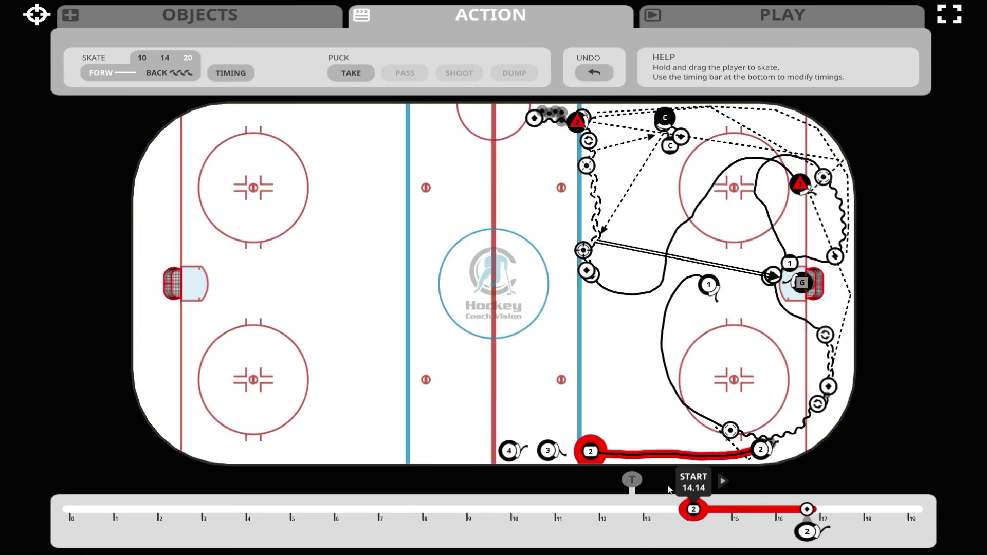
left_click(362, 72)
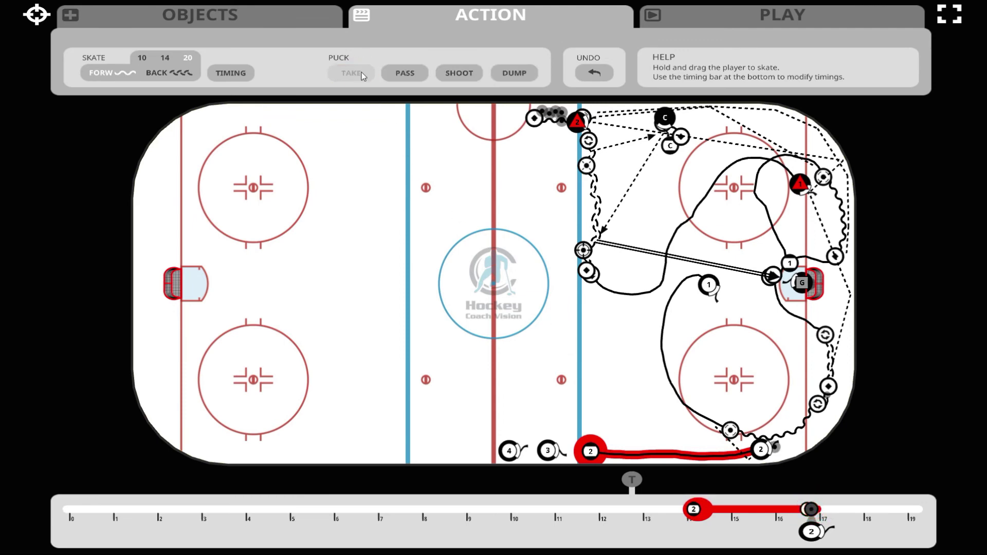
Skate white player 2 with the puck from the boards up along the goal line, and pass to white player 1 in the slot.
mouse_move(763, 450)
left_mouse_down()
mouse_move(802, 411)
mouse_move(805, 350)
left_mouse_up()
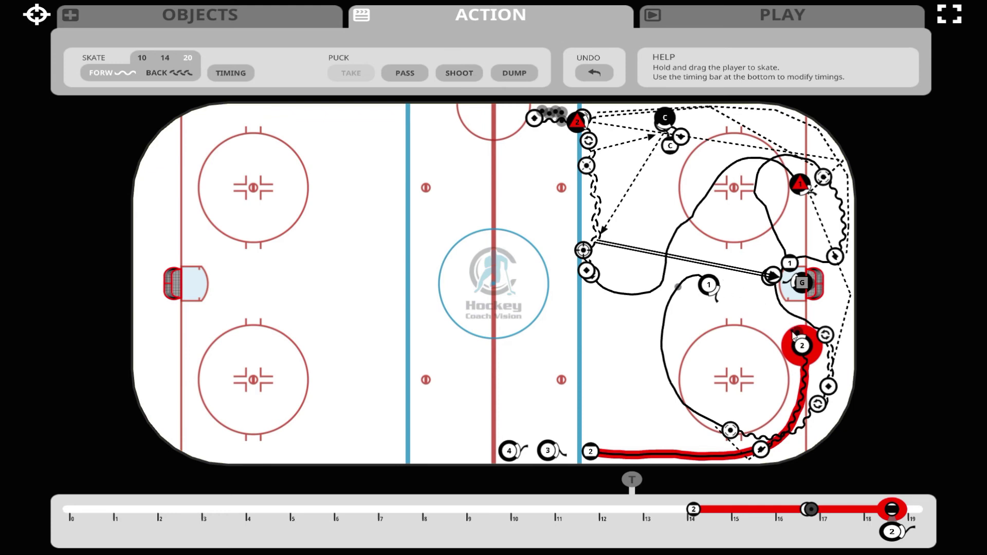
left_click(421, 76)
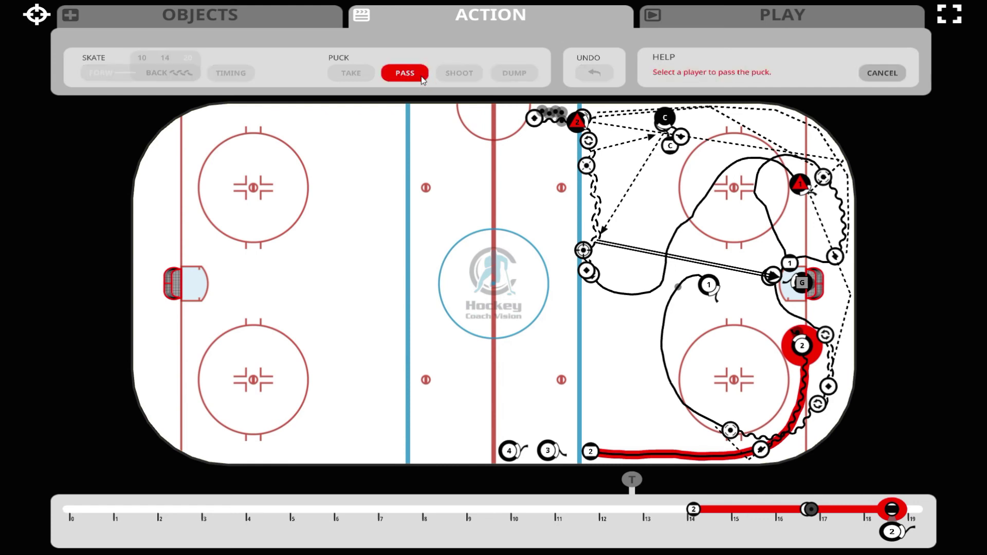
left_click(708, 291)
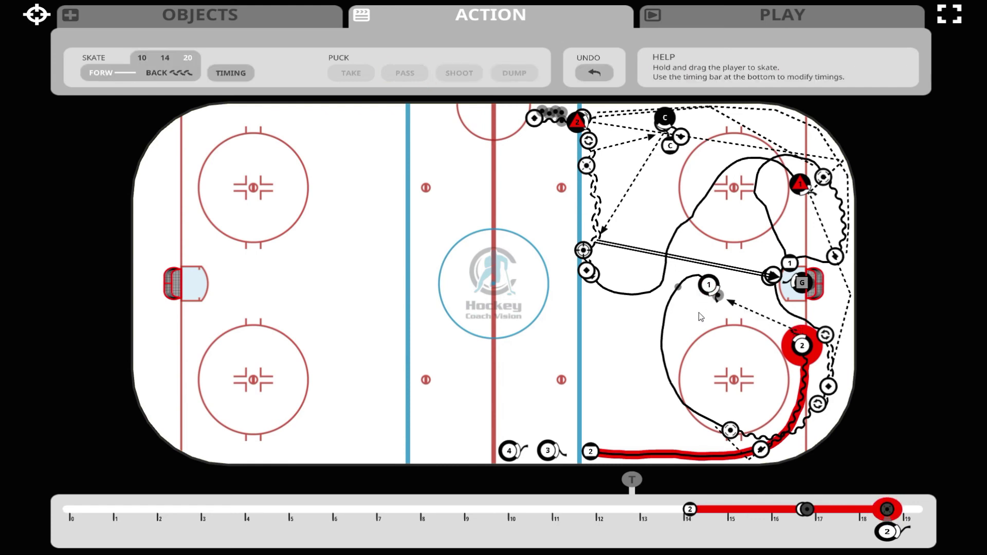
Have white player 1 shoot at the goal from the slot, and skate white players 1 and 2 in toward the net.
left_click(709, 289)
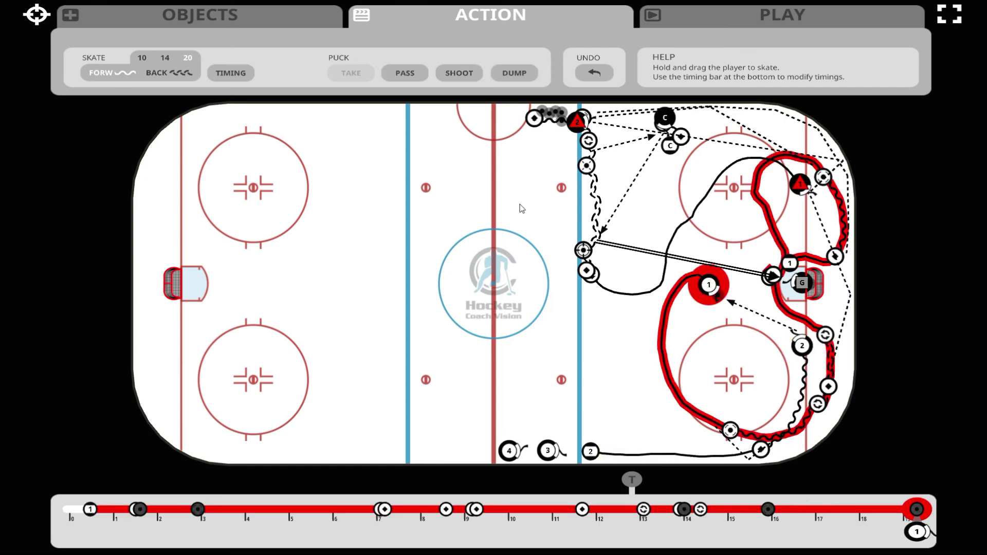
left_click(472, 79)
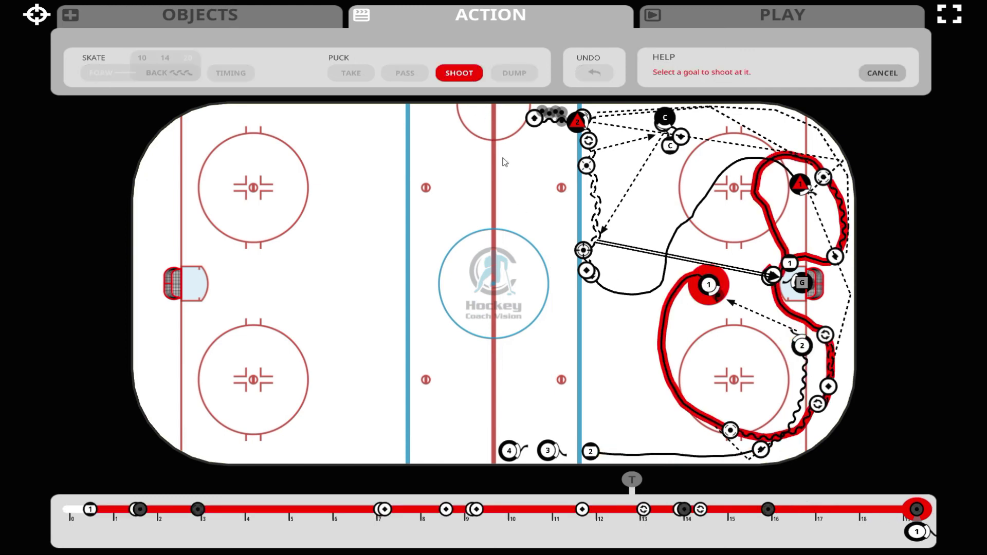
left_click(822, 282)
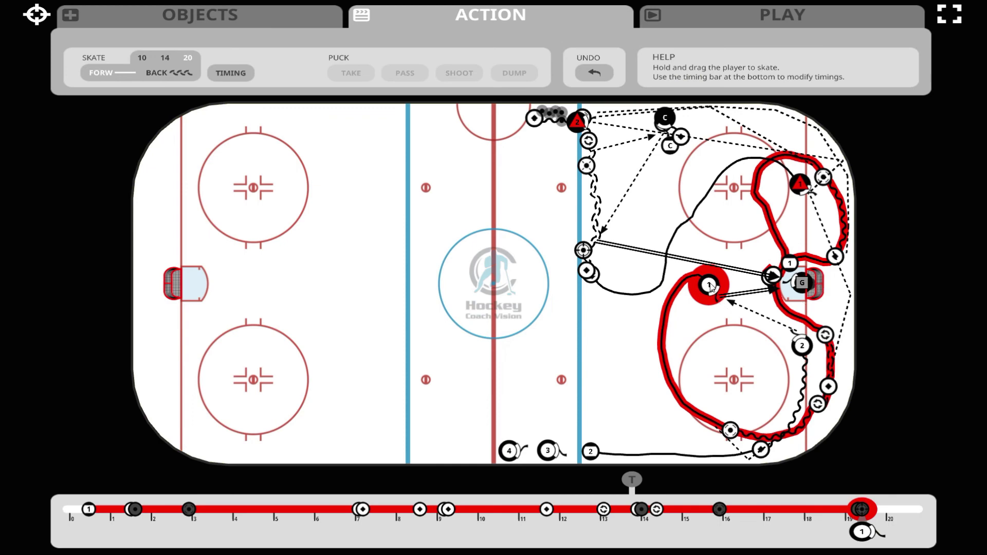
left_click_drag(712, 287, 777, 254)
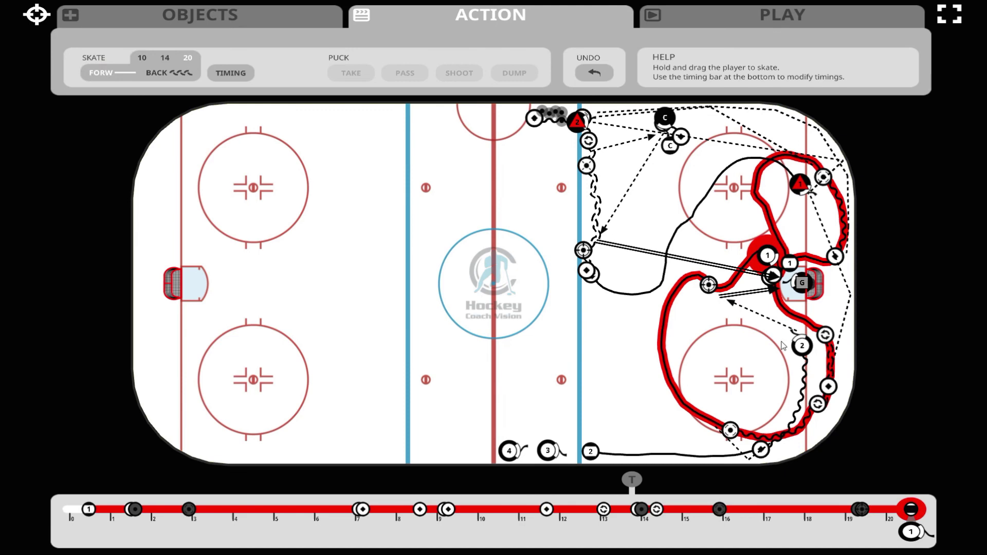
mouse_move(800, 348)
left_mouse_down()
mouse_move(803, 334)
mouse_move(787, 320)
left_mouse_up()
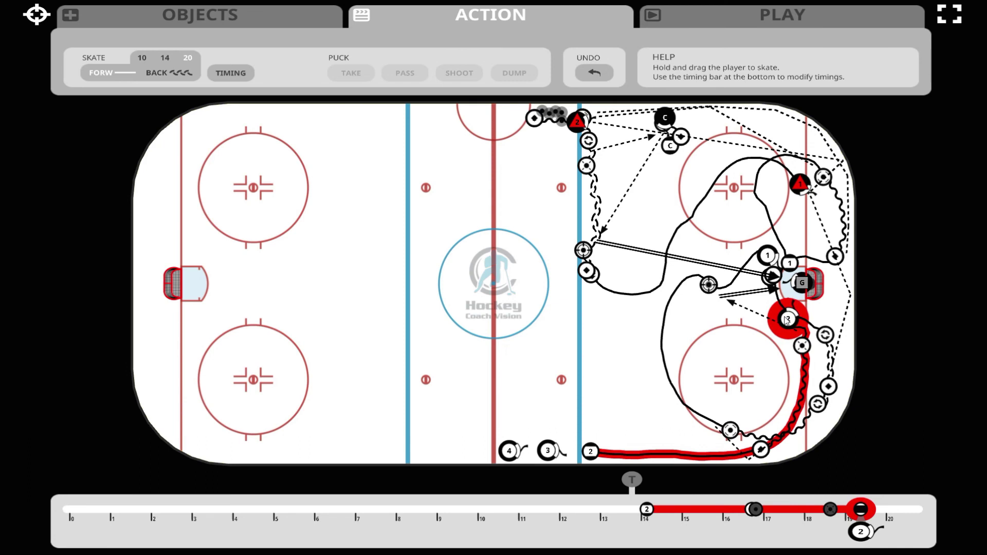
Skate red player 1 from the faceoff circle to the front of the net, and delay the arrival there.
left_click(807, 186)
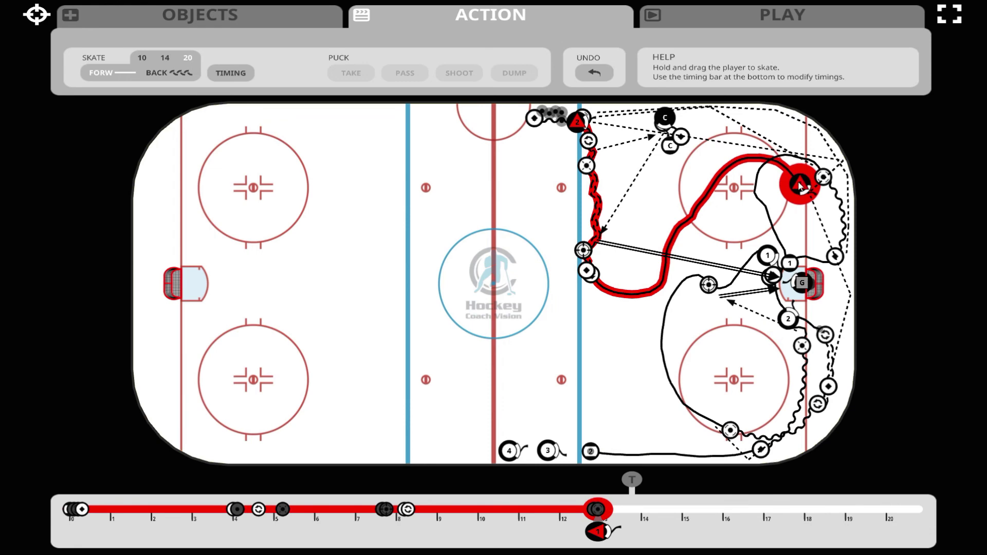
mouse_move(801, 186)
left_mouse_down()
mouse_move(817, 200)
mouse_move(813, 227)
mouse_move(765, 264)
mouse_move(761, 288)
left_mouse_up()
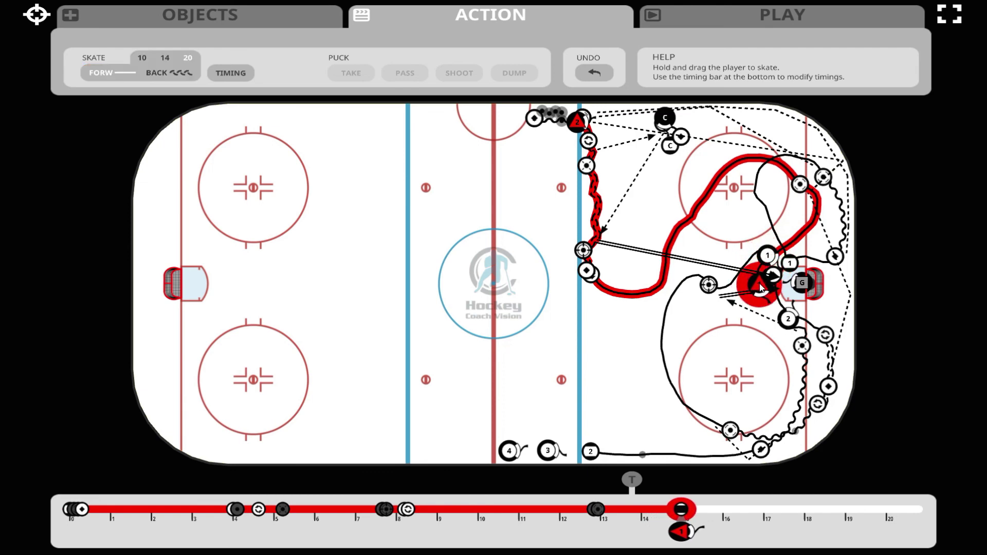
left_click_drag(680, 517, 730, 509)
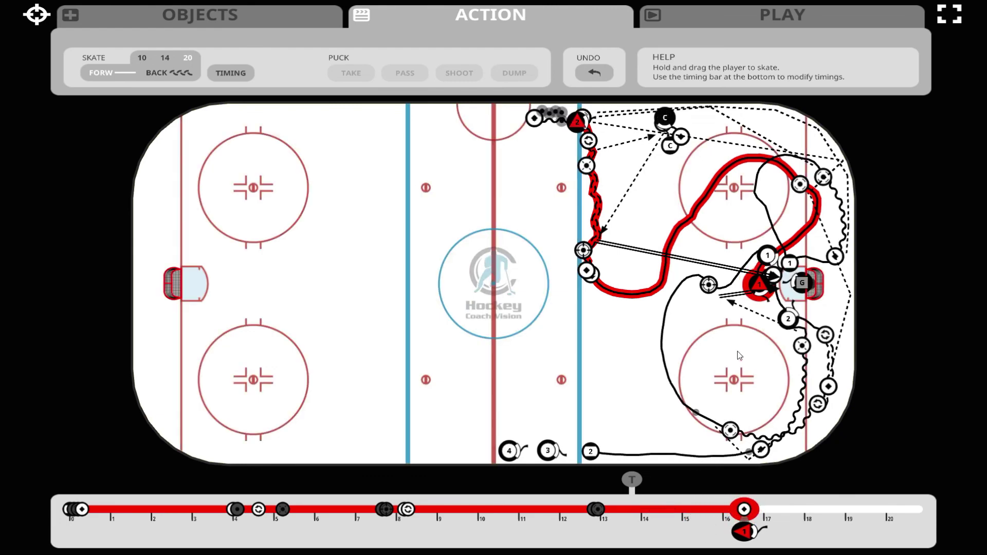
Skate red player 1 forward toward white player 2's side and backward to the edge of the crease, slightly delaying the first backward leg.
mouse_move(763, 294)
left_mouse_down()
mouse_move(780, 319)
mouse_move(782, 347)
mouse_move(771, 356)
left_mouse_up()
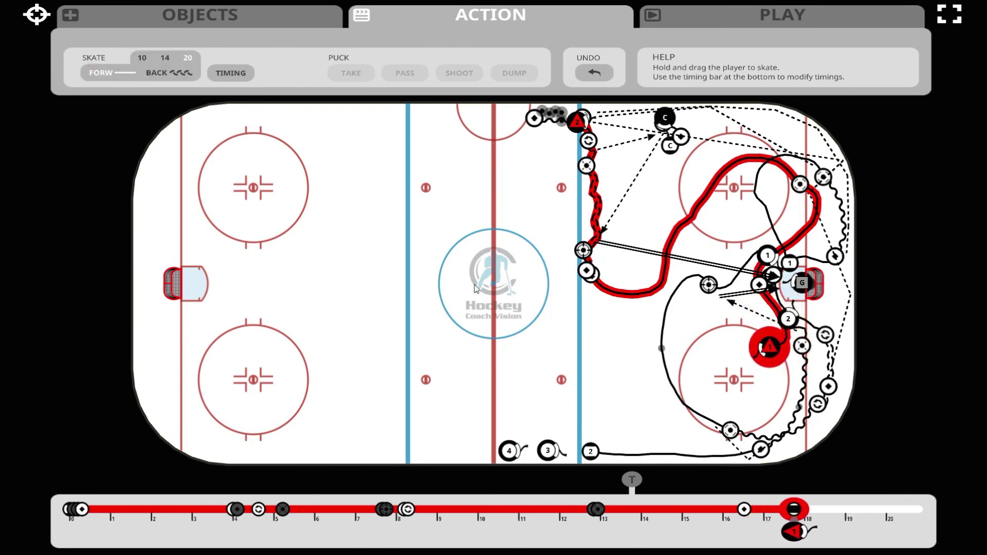
left_click(185, 76)
mouse_move(771, 351)
left_mouse_down()
mouse_move(757, 333)
mouse_move(772, 311)
left_mouse_up()
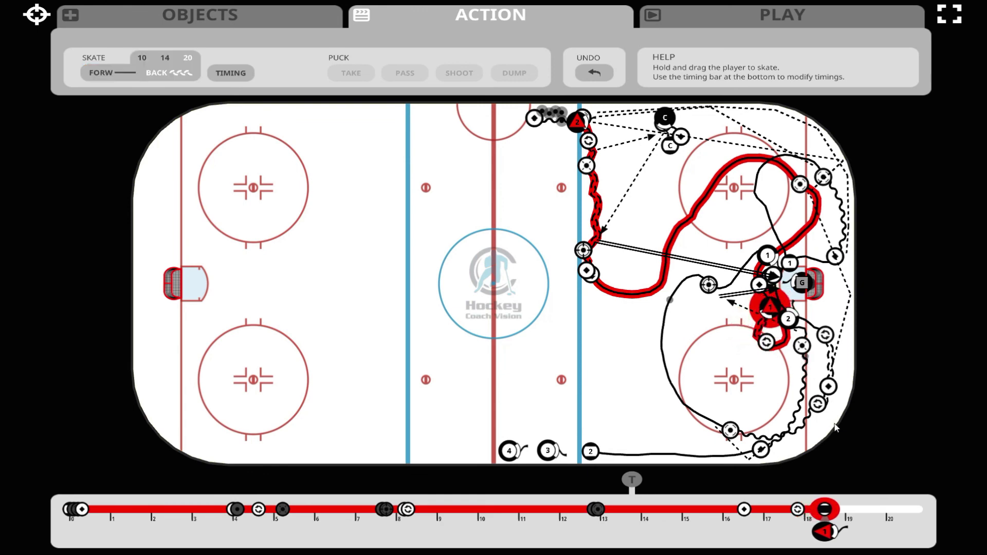
left_click_drag(825, 509, 830, 510)
left_click_drag(770, 307, 777, 292)
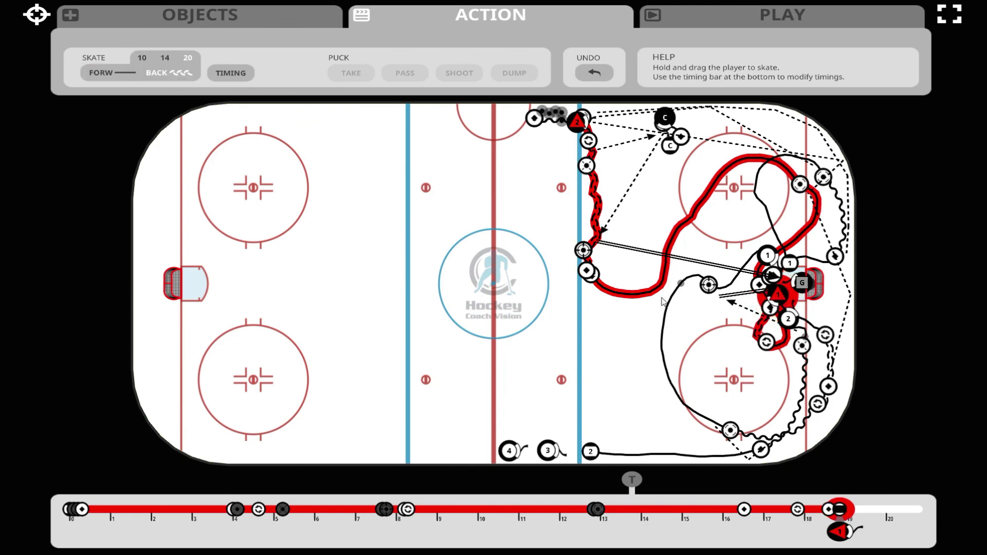
Skate red player 1 forward a short distance in front of the net, and extend this movement's timing past 20 seconds.
left_click(126, 76)
mouse_move(779, 301)
left_mouse_down()
mouse_move(754, 285)
mouse_move(764, 286)
left_mouse_up()
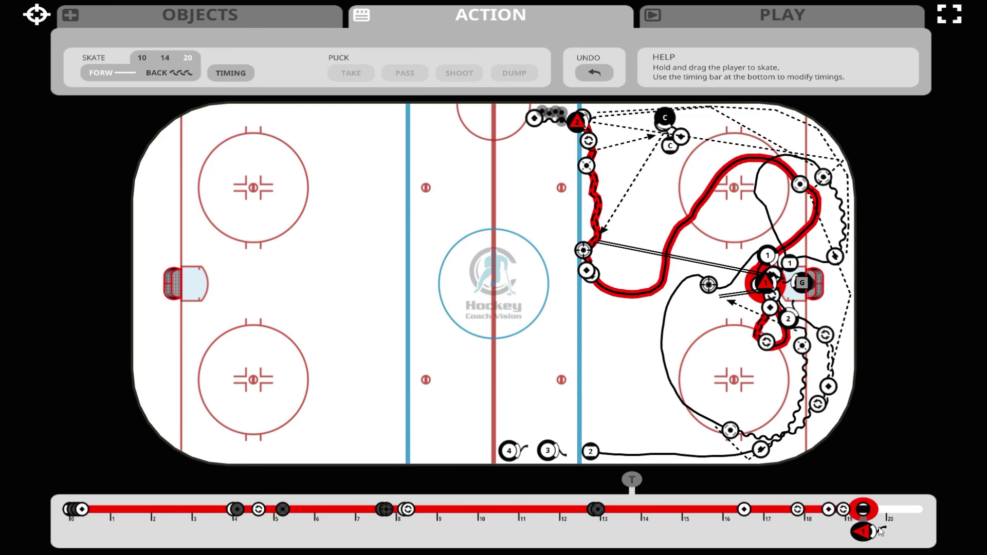
left_click_drag(866, 512, 899, 517)
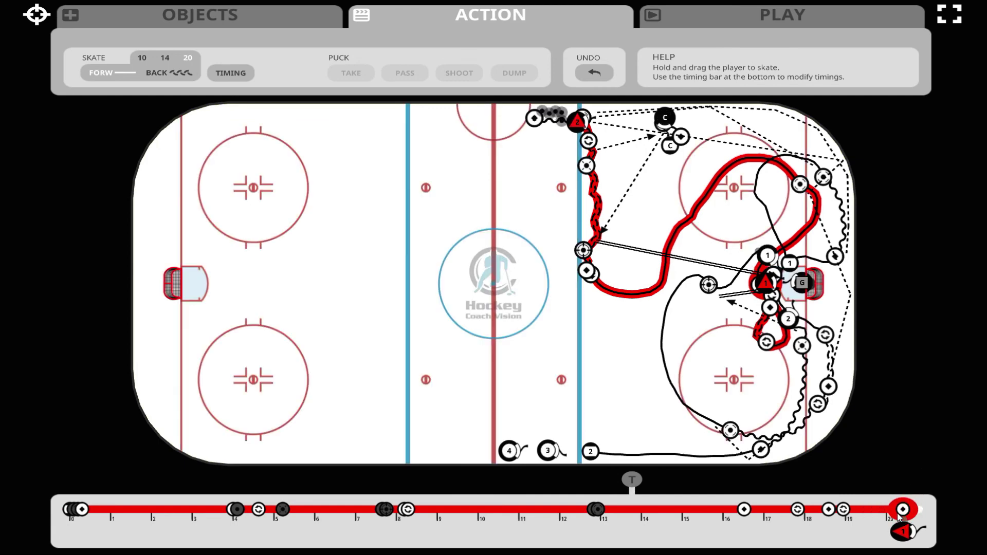
left_click(723, 375)
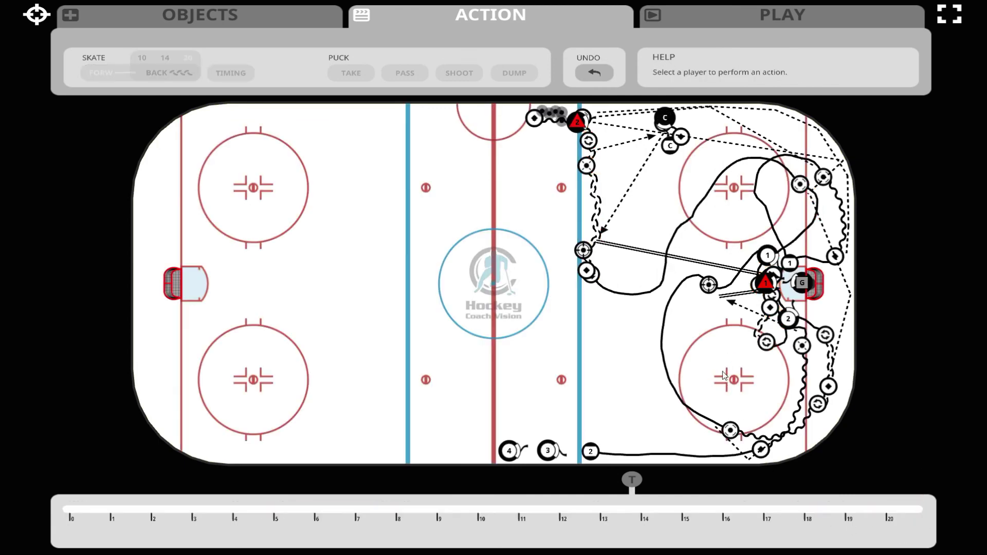
Play the drill animation from the start in the 3D perspective.
left_click(804, 16)
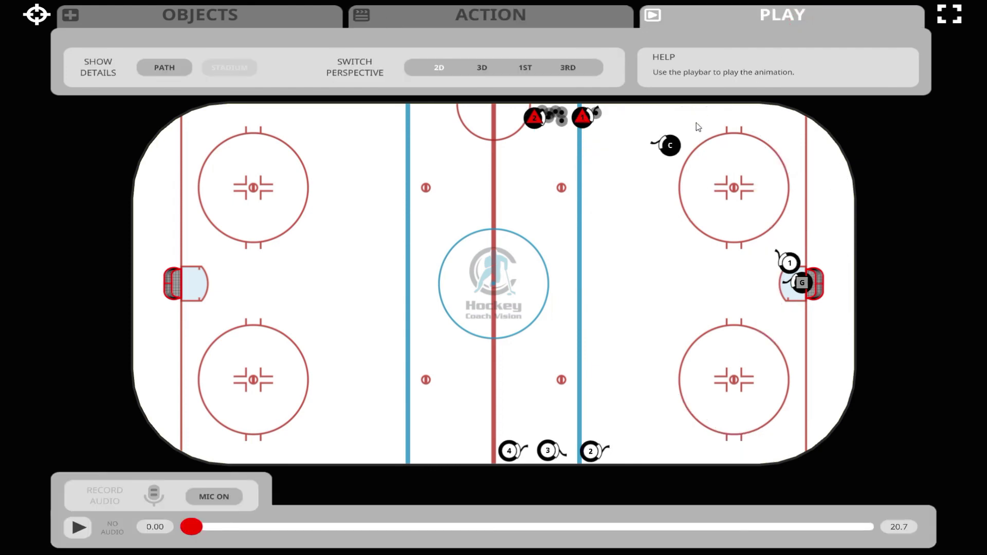
left_click(484, 68)
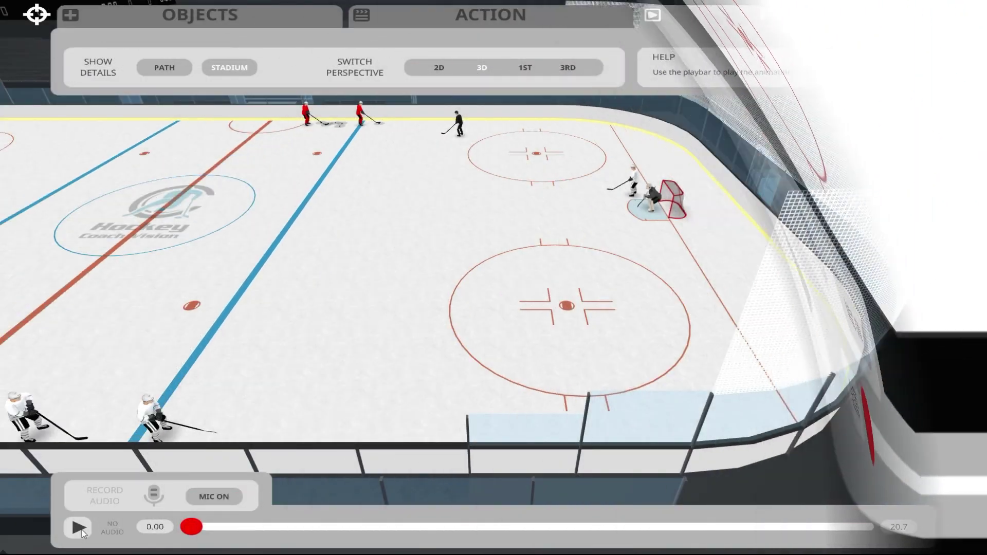
left_click(80, 530)
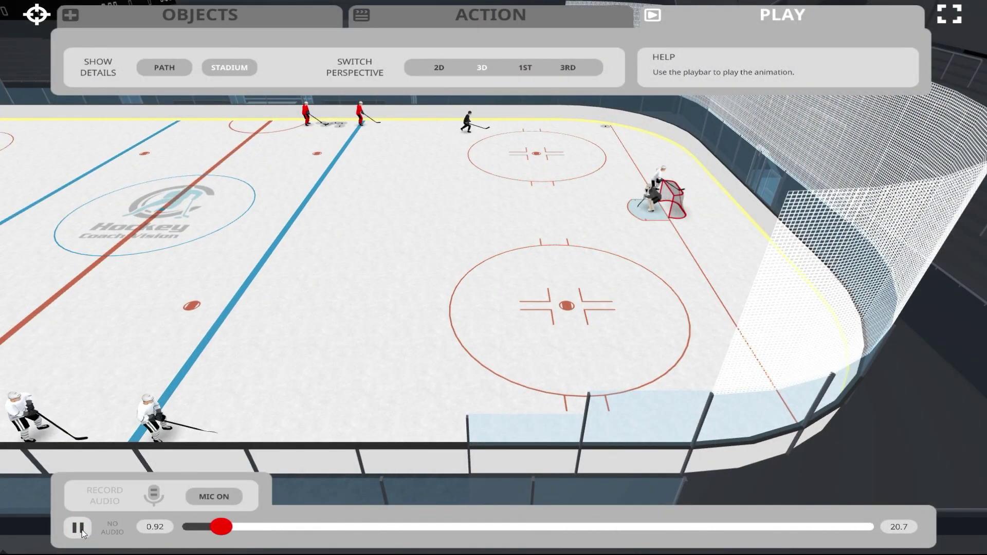